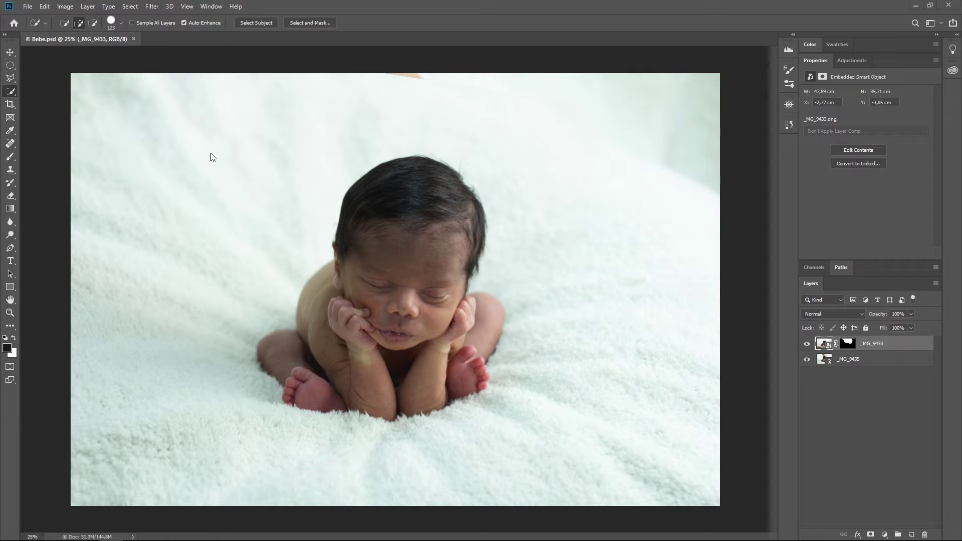
Step: Show the Histogram and Info panels and dock them together as one icon group
left_click(217, 9)
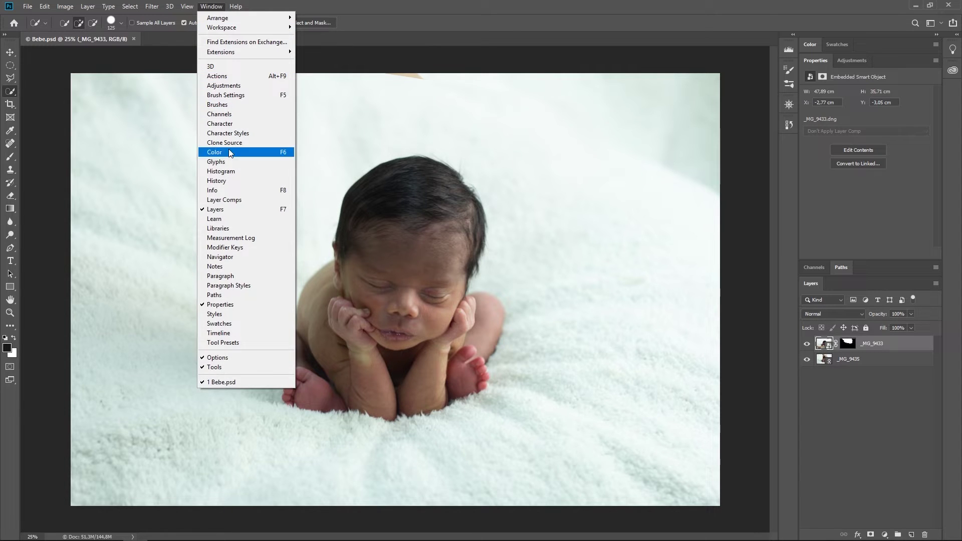
left_click(228, 171)
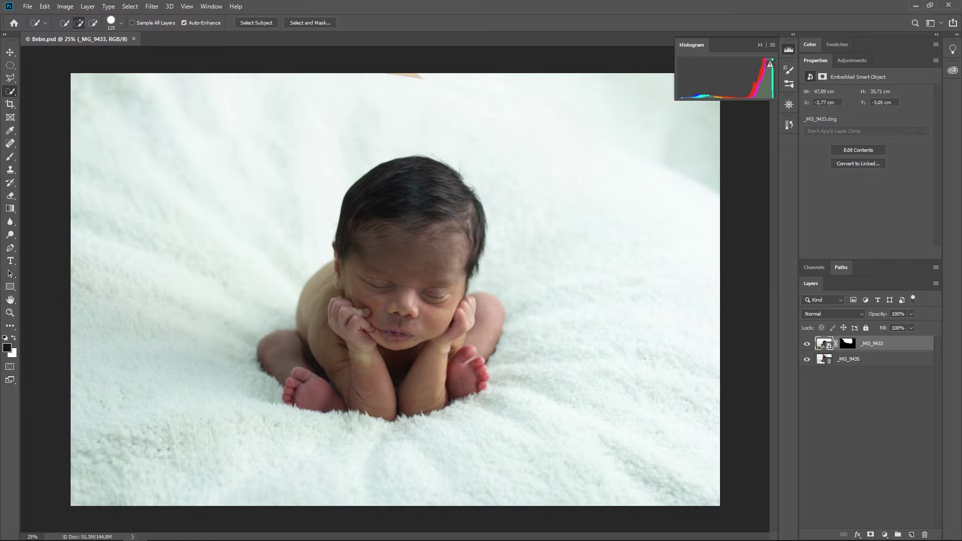
left_click(789, 51)
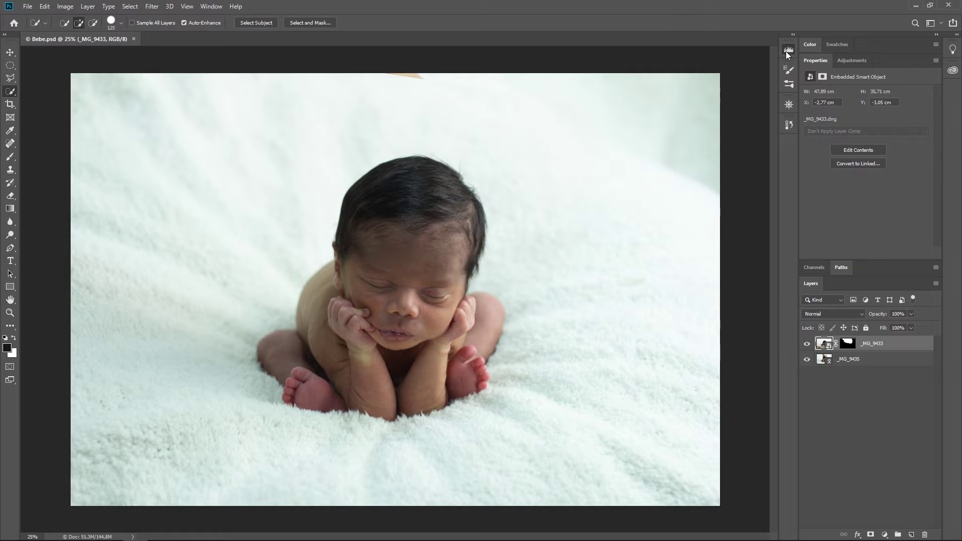
left_click(787, 51)
left_click(207, 7)
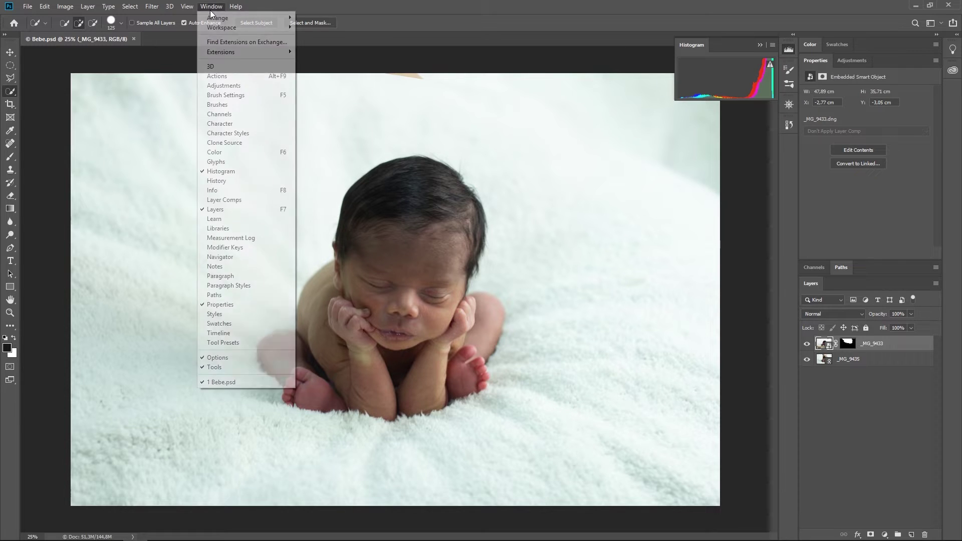
left_click(233, 189)
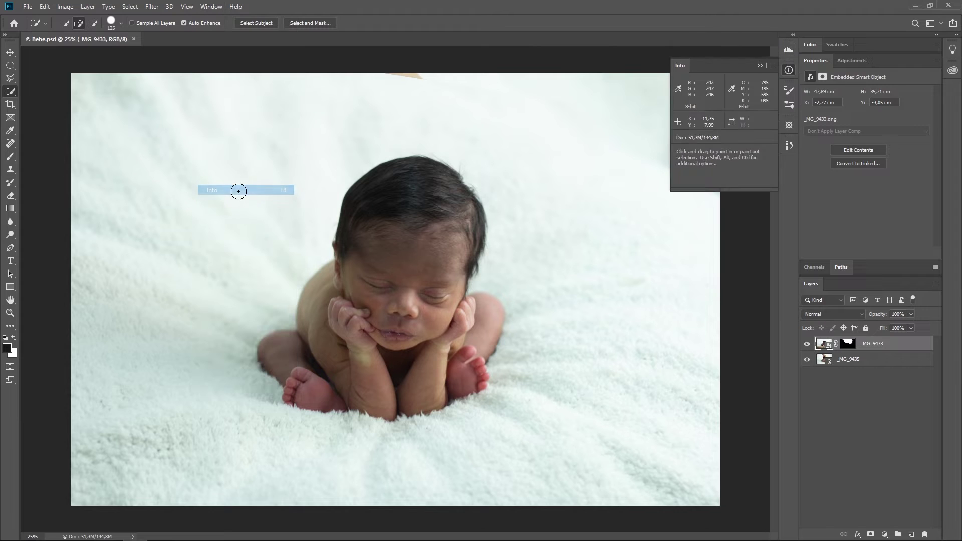
left_click(789, 49)
mouse_move(788, 53)
left_mouse_down()
mouse_move(776, 119)
mouse_move(785, 52)
left_mouse_up()
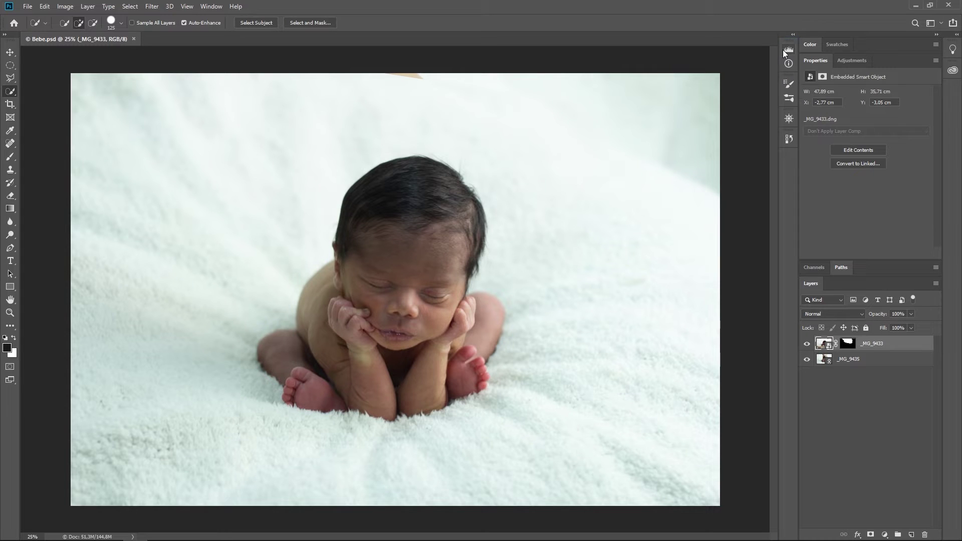
left_click(786, 50)
left_click(789, 65)
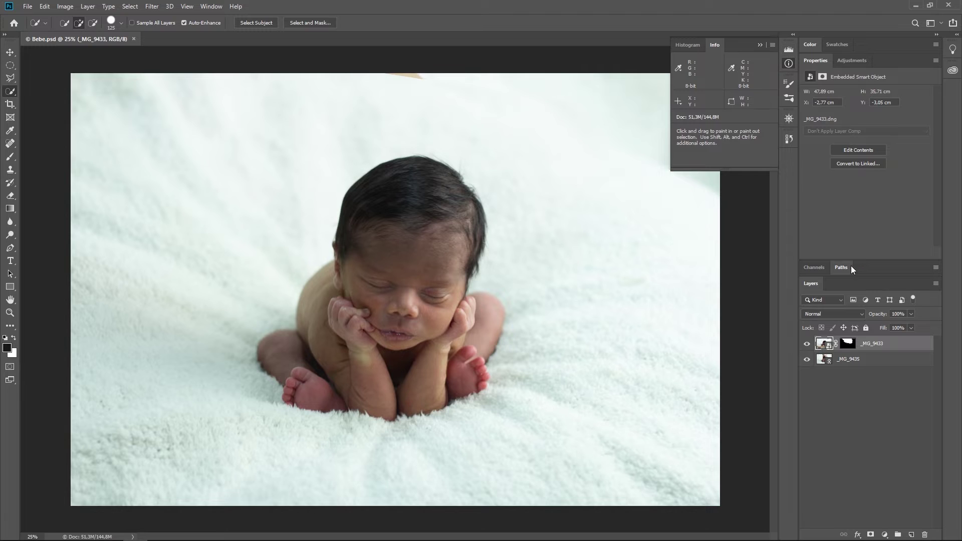
Step: Group the Channels panel alongside the Layers panel, leaving the channel list showing
left_click(812, 269)
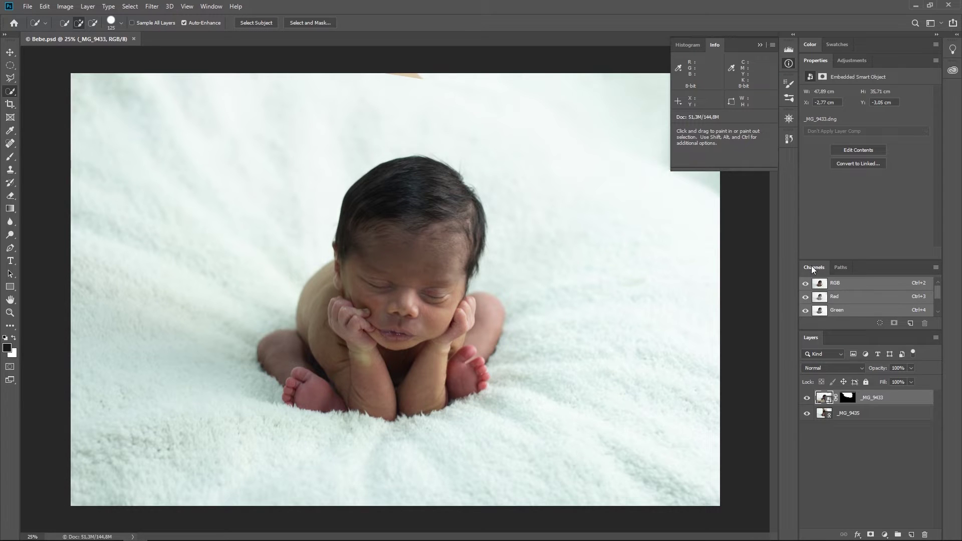
left_click_drag(813, 268, 834, 326)
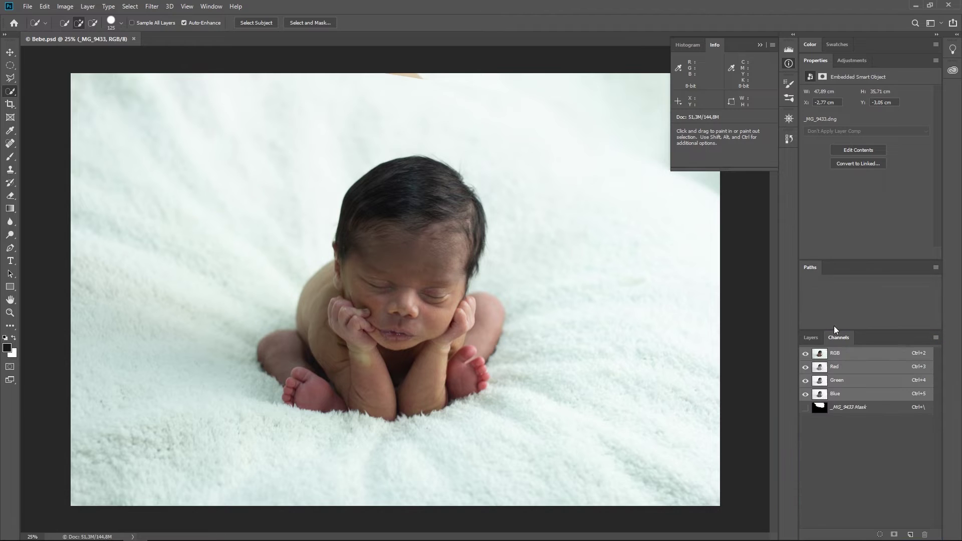
double_click(812, 267)
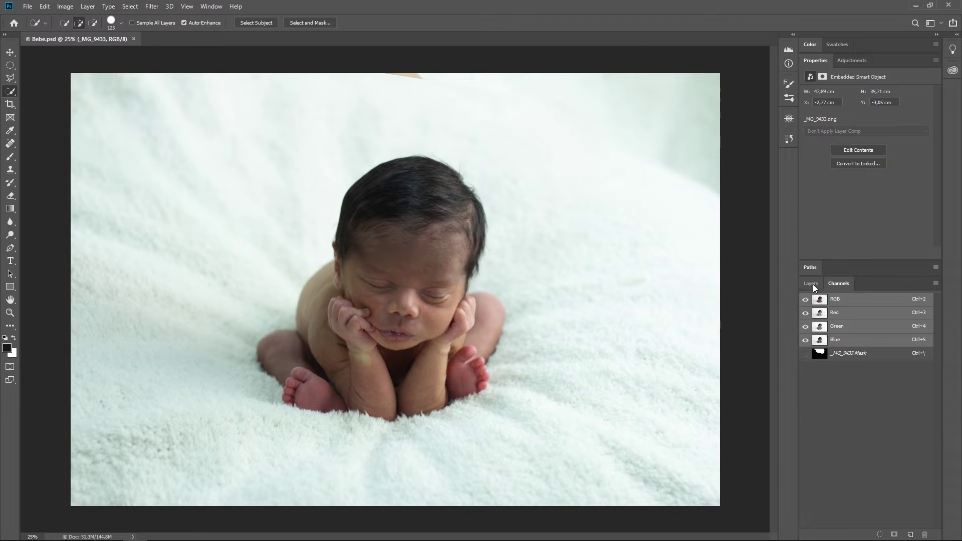
left_click(811, 284)
left_click(837, 284)
Step: Expand the Histogram panel to view the photo's bright-heavy tonal graph with clipping warning
left_click(788, 49)
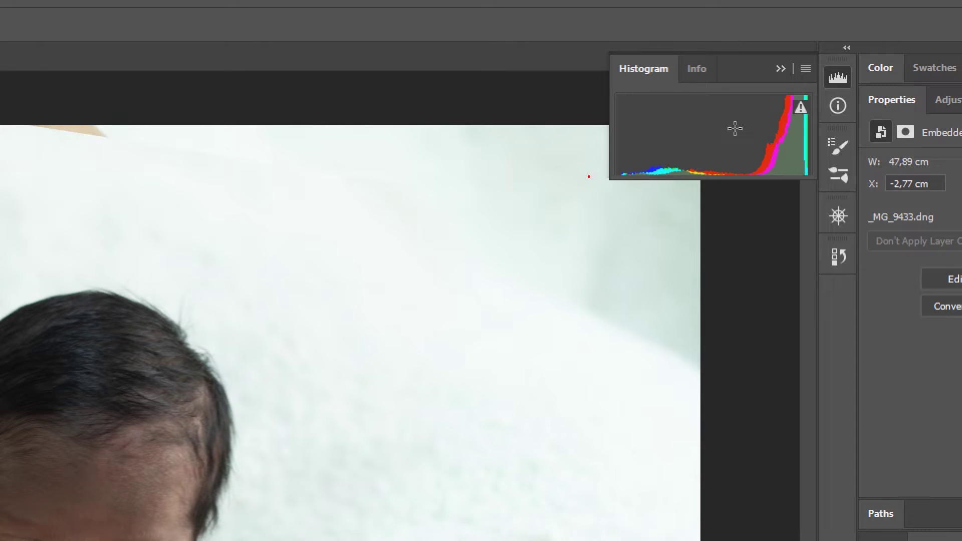
mouse_move(587, 176)
left_mouse_down()
mouse_move(581, 101)
mouse_move(593, 112)
left_mouse_up()
mouse_move(604, 192)
left_mouse_down()
mouse_move(620, 210)
mouse_move(607, 192)
left_mouse_up()
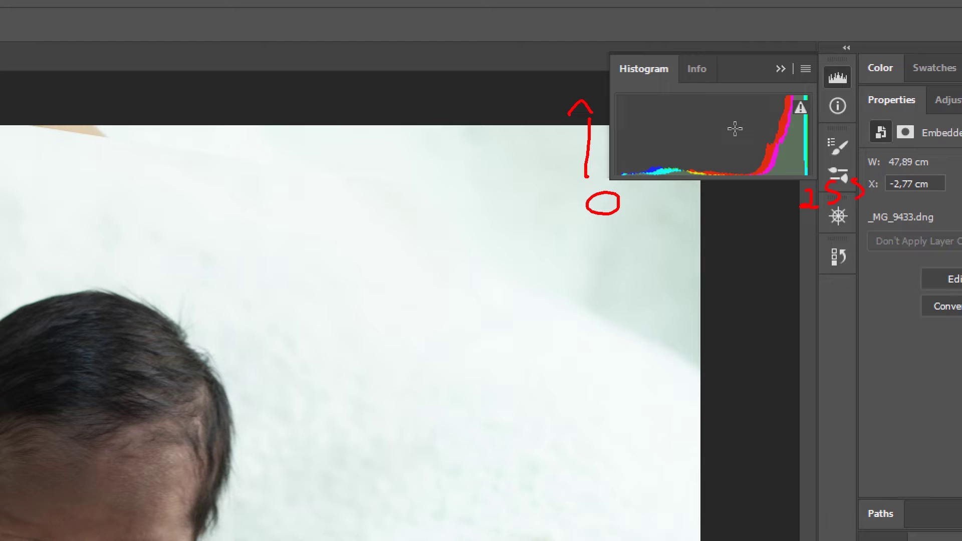
left_click_drag(677, 204, 747, 196)
mouse_move(608, 233)
left_mouse_down()
mouse_move(608, 251)
mouse_move(609, 237)
left_mouse_up()
left_click_drag(834, 218, 847, 214)
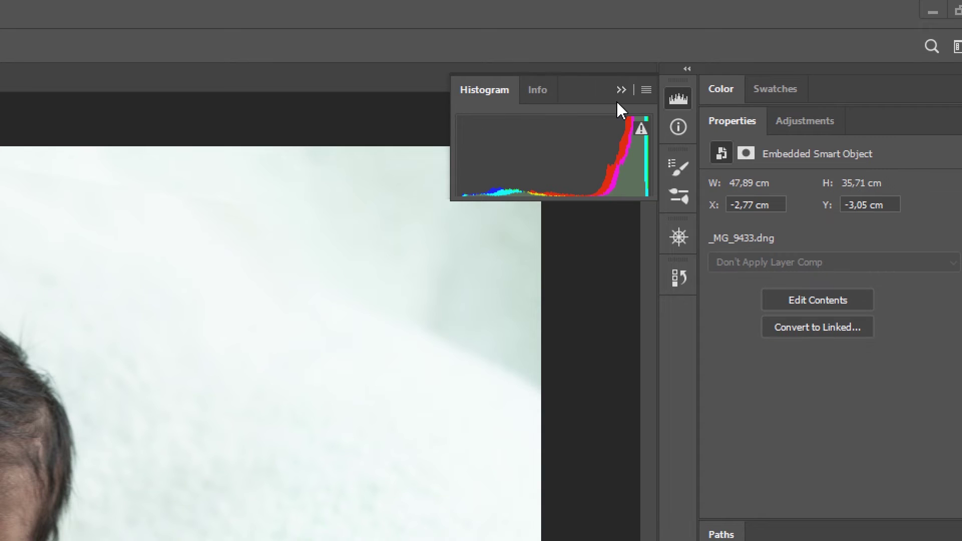
Step: Switch the Histogram to Expanded View and All Channels View, with channels shown in colour
left_click(645, 89)
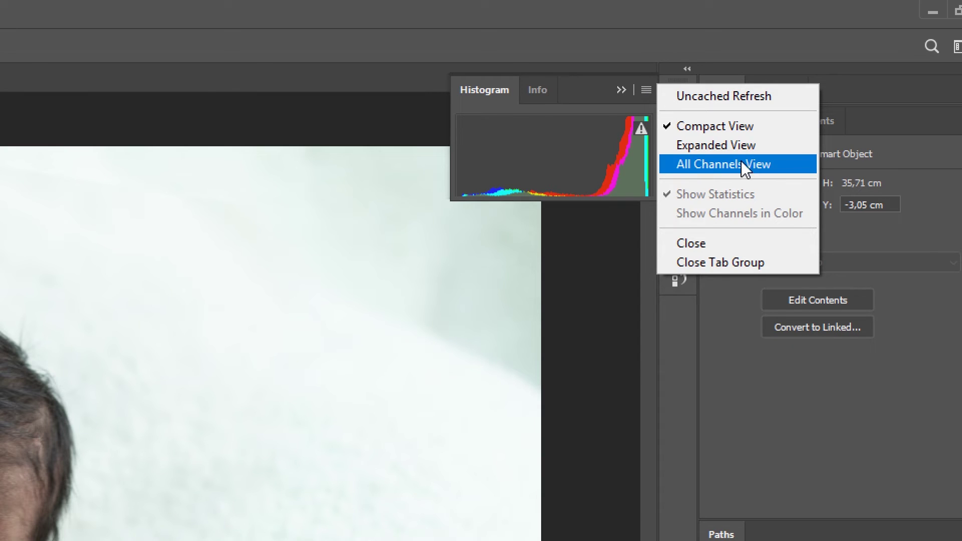
left_click(744, 146)
left_click(647, 89)
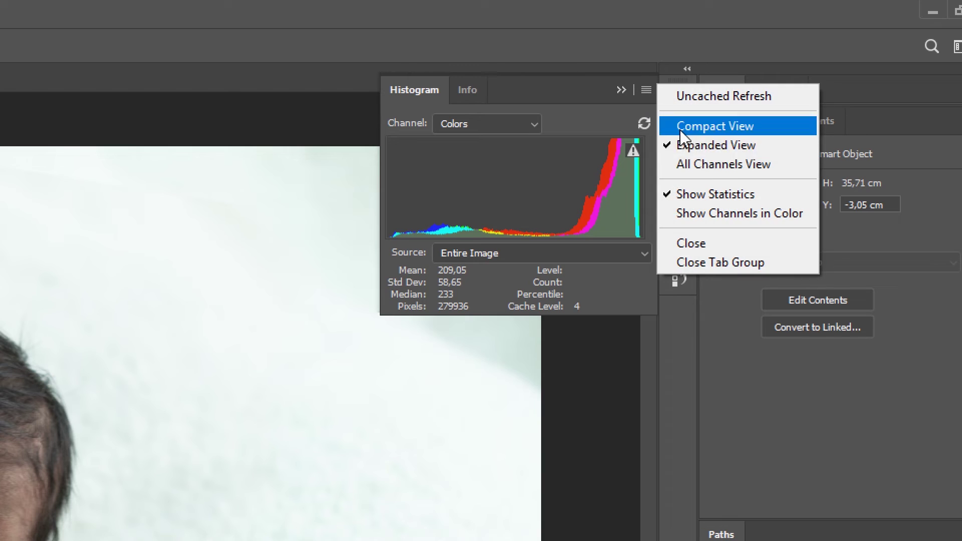
left_click(726, 164)
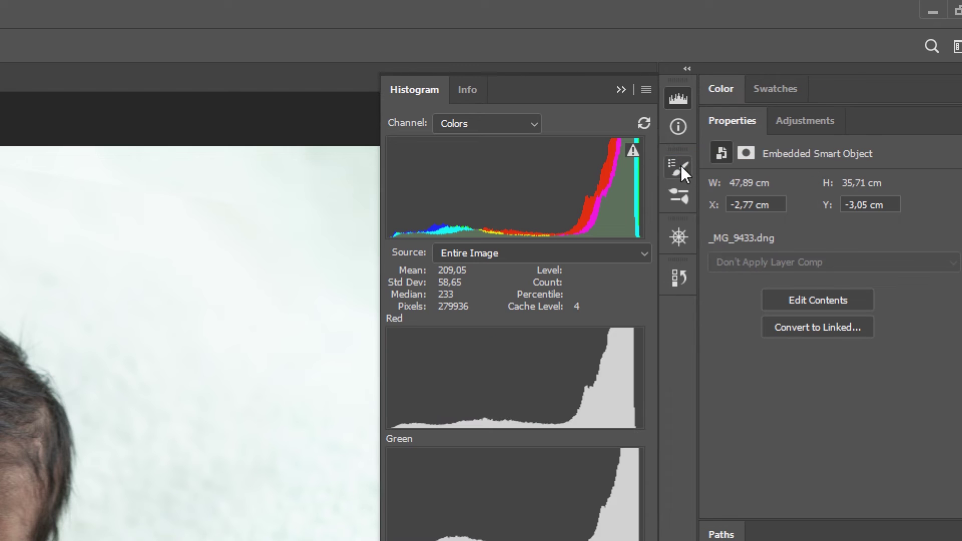
left_click(646, 89)
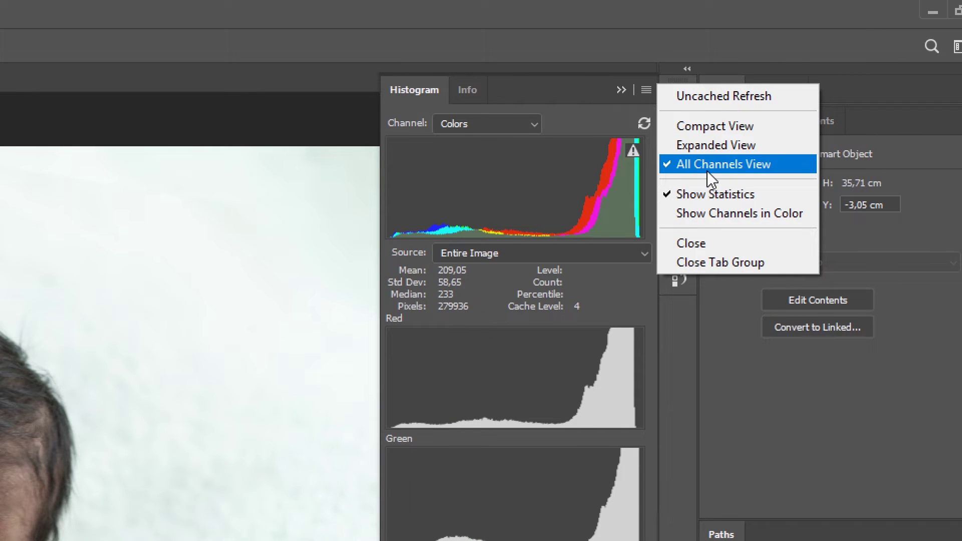
left_click(726, 216)
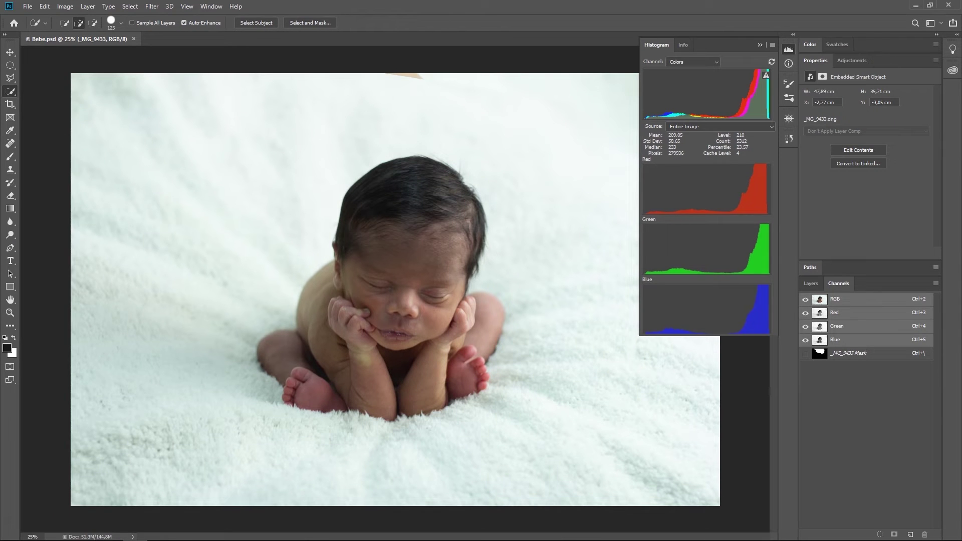
Step: With the Rectangular Marquee, sample blanket patches, the forehead and the wrist in the Histogram
left_click(8, 67)
left_click(65, 65)
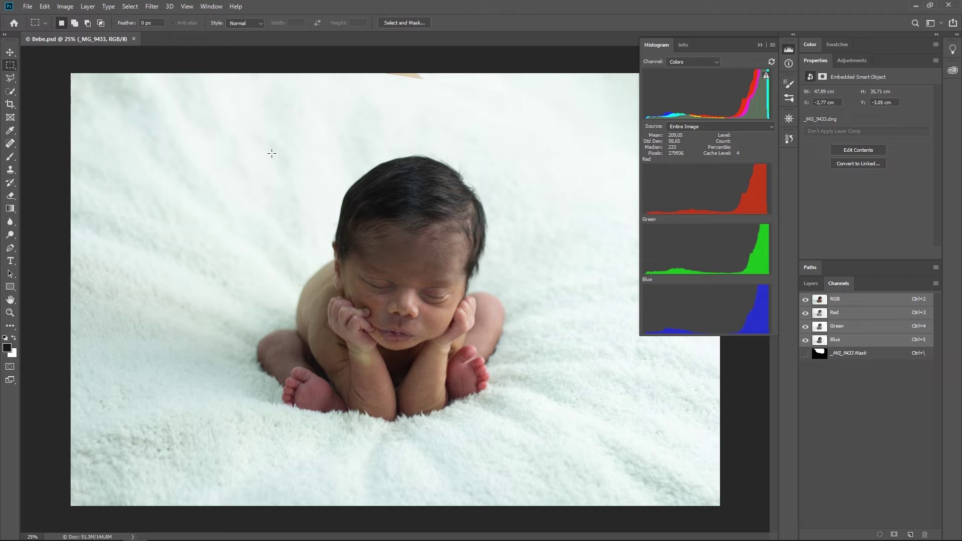
left_click_drag(88, 105, 172, 179)
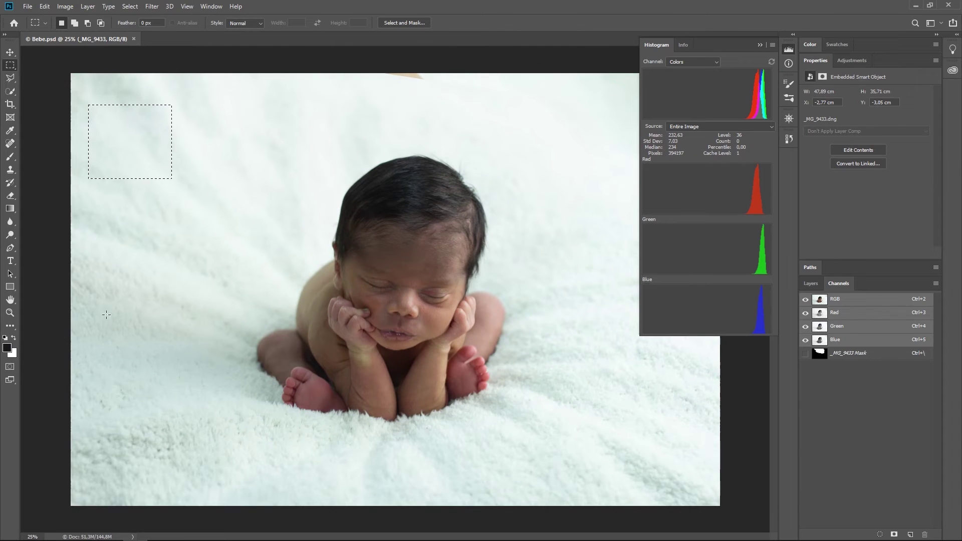
left_click_drag(110, 316, 218, 468)
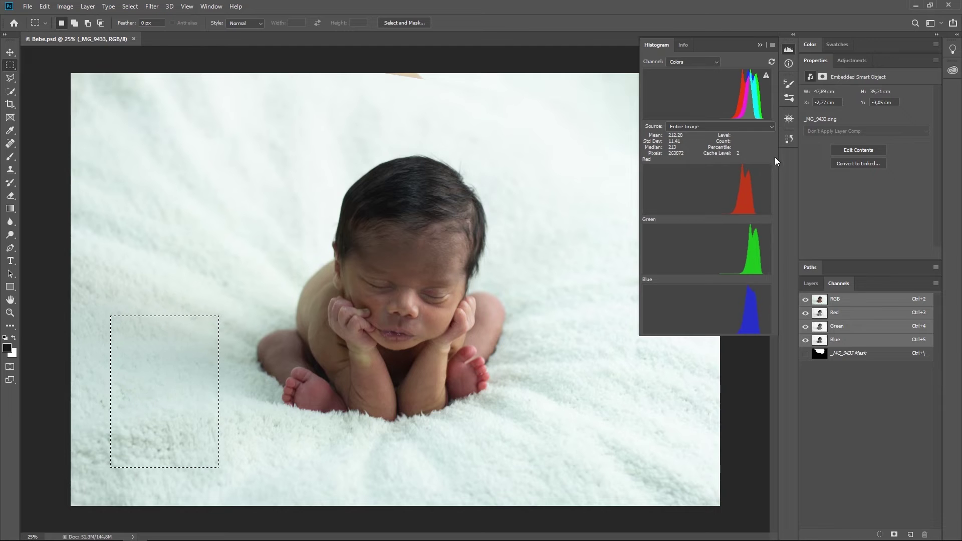
left_click_drag(388, 248, 434, 280)
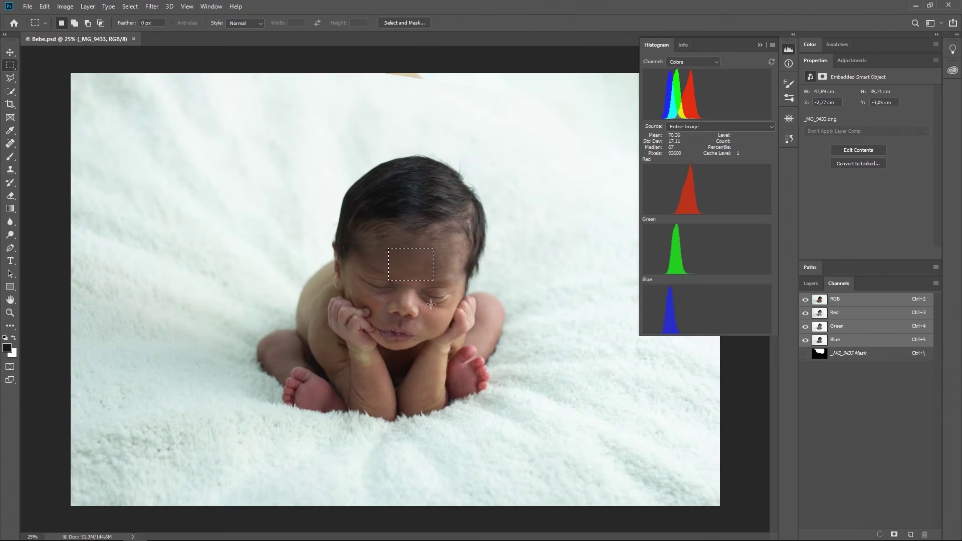
left_click_drag(353, 353, 370, 361)
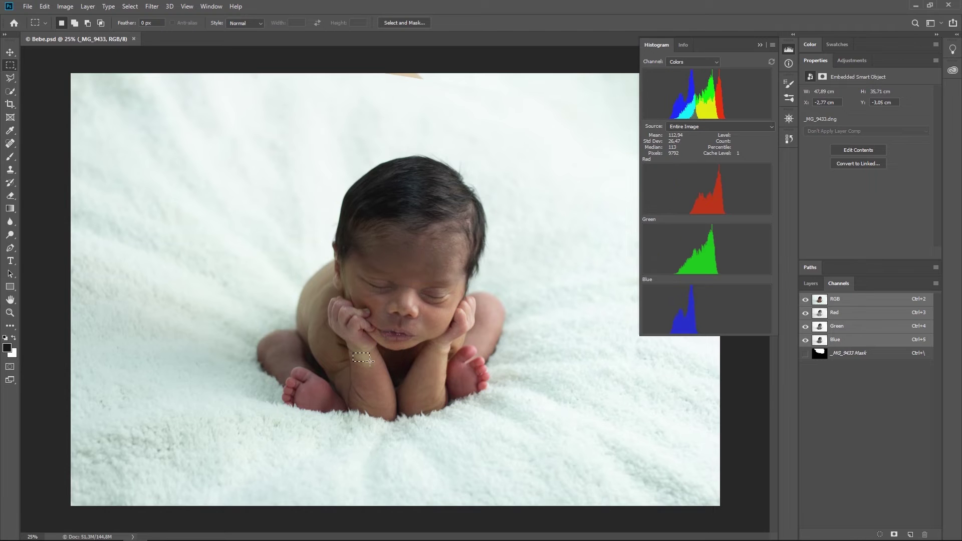
left_click(359, 354)
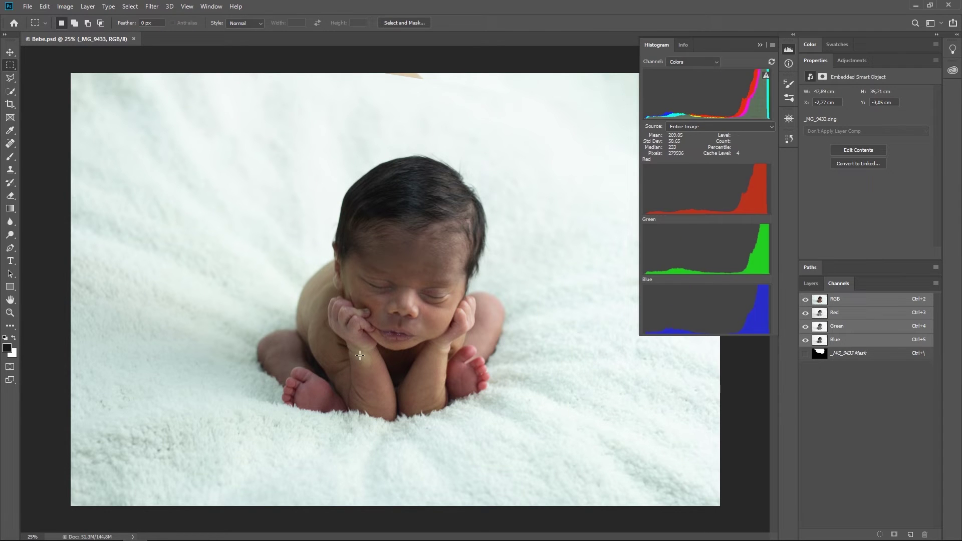
left_click_drag(359, 351, 365, 357)
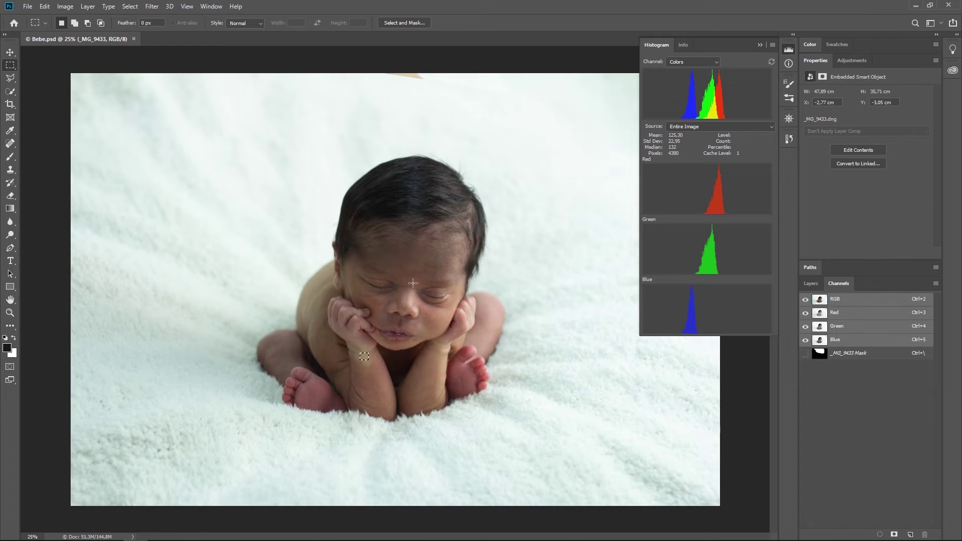
Step: Sample the hair, background and blanket regions, then deselect to measure the whole image
left_click_drag(388, 184, 422, 200)
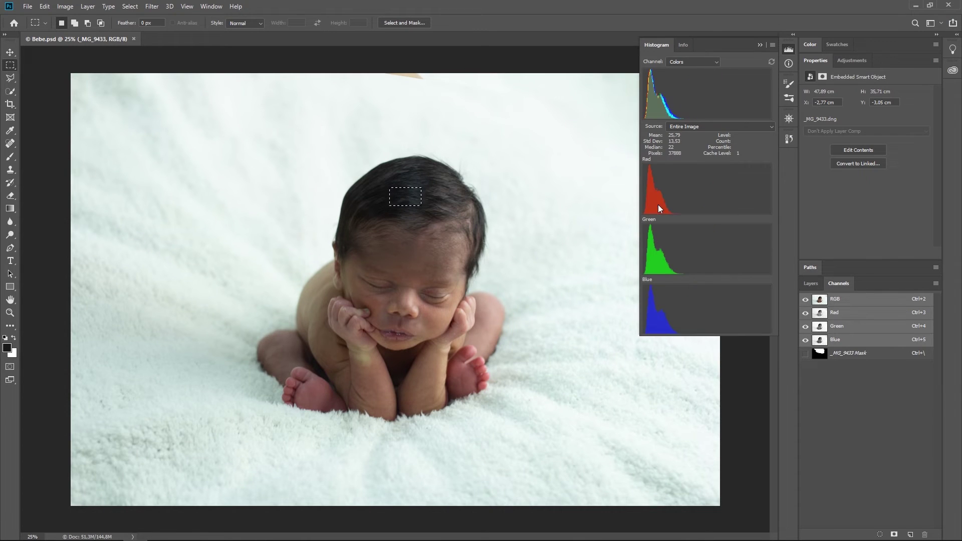
left_click_drag(556, 140, 606, 168)
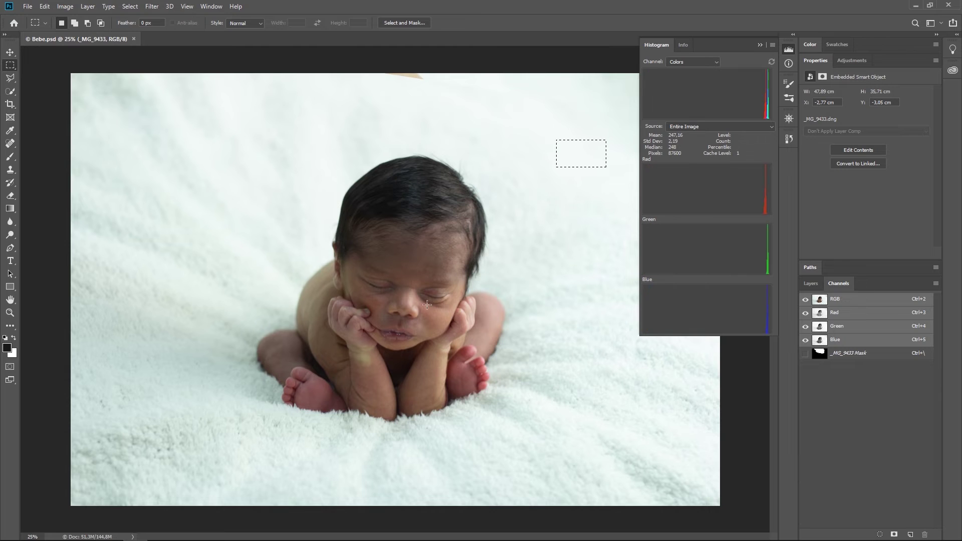
left_click_drag(400, 254, 430, 272)
left_click(401, 191)
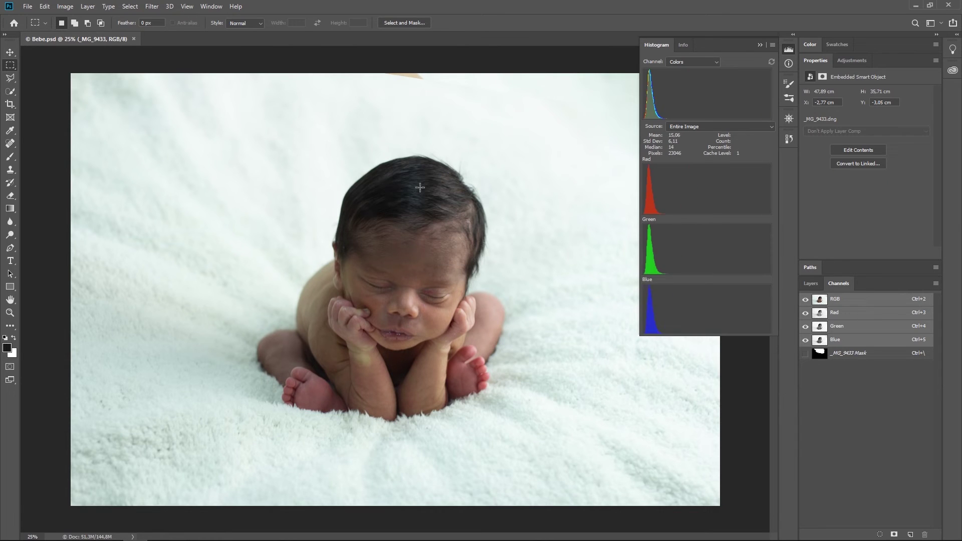
left_click_drag(520, 137, 553, 158)
left_click_drag(559, 274, 592, 302)
left_click_drag(529, 344, 647, 400)
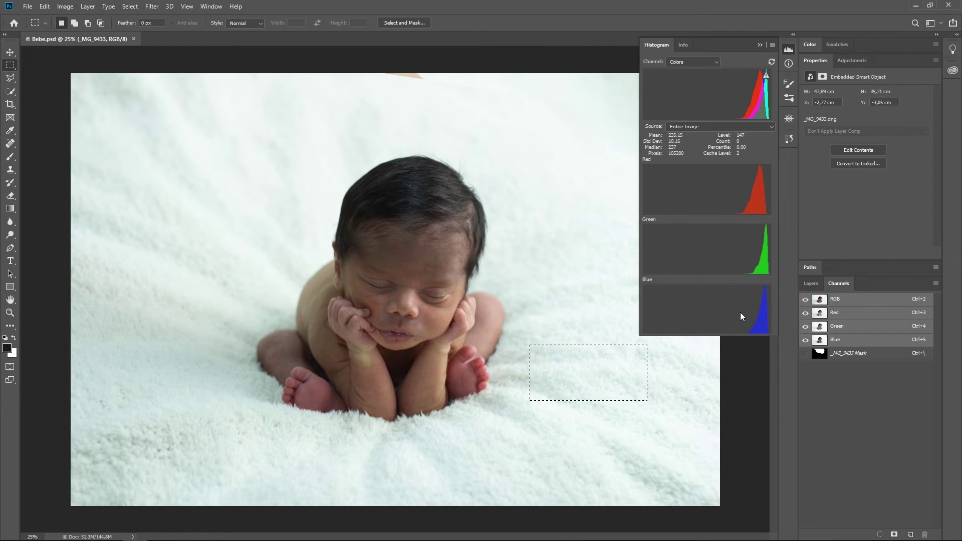
left_click_drag(522, 244, 524, 245)
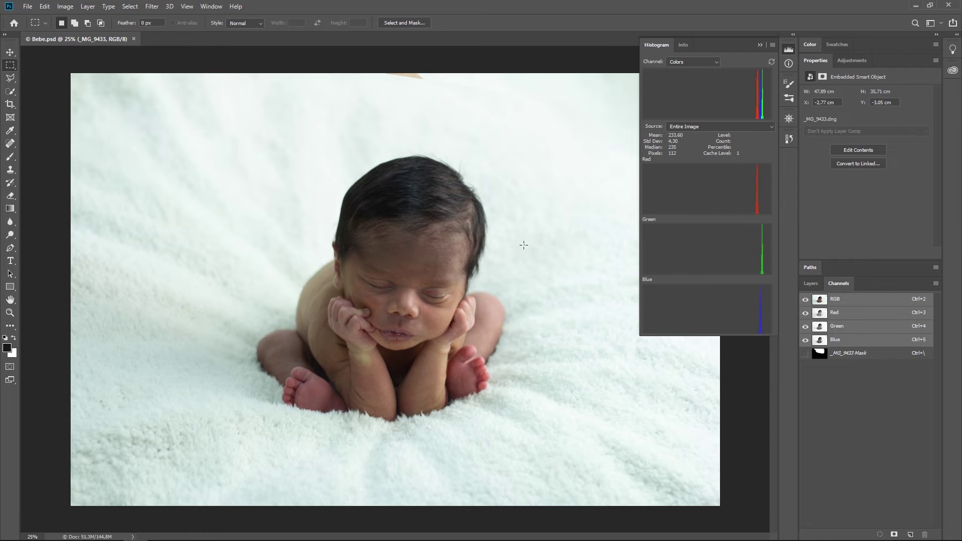
left_click(130, 6)
left_click(141, 28)
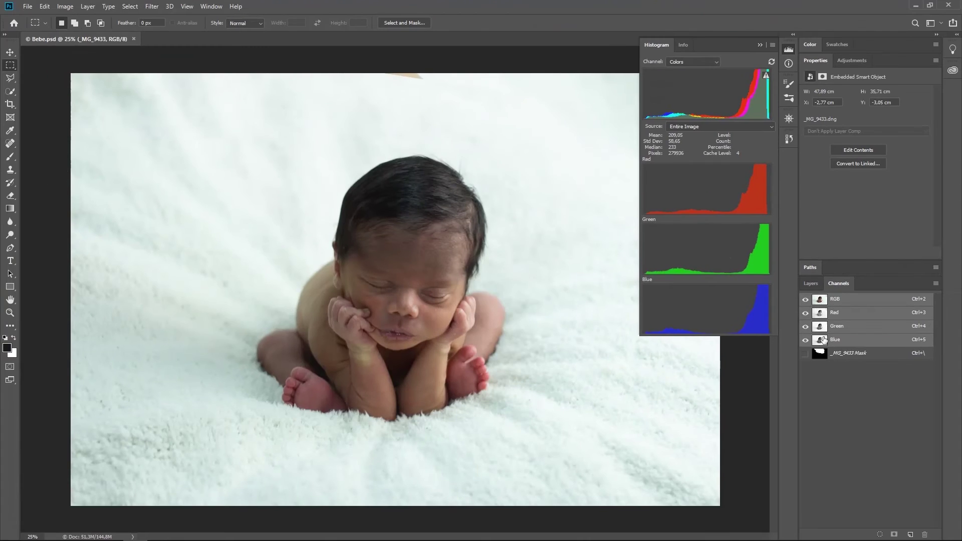
Step: Cycle through the Red, Green and Blue channels, ending with Blue alone in grayscale
left_click(820, 343)
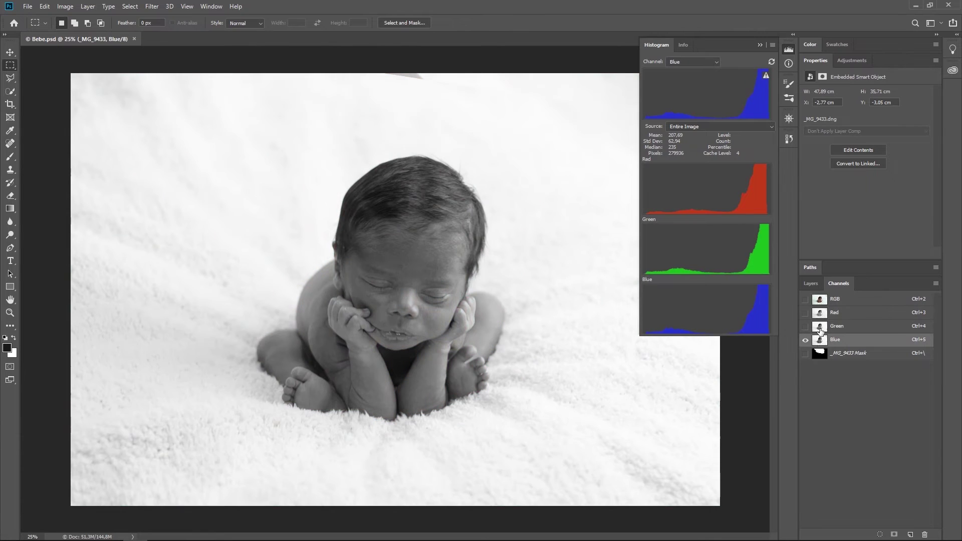
left_click(822, 329)
left_click(822, 315)
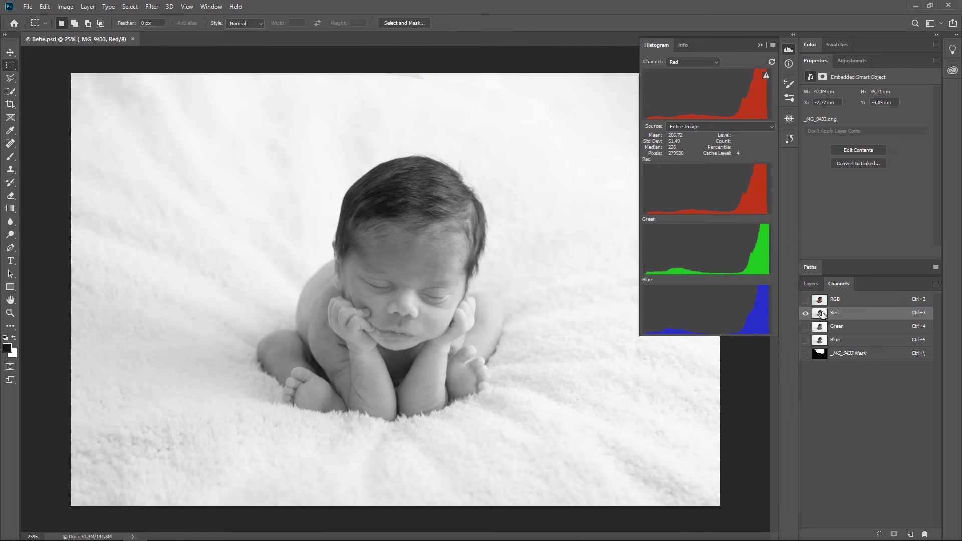
left_click(820, 328)
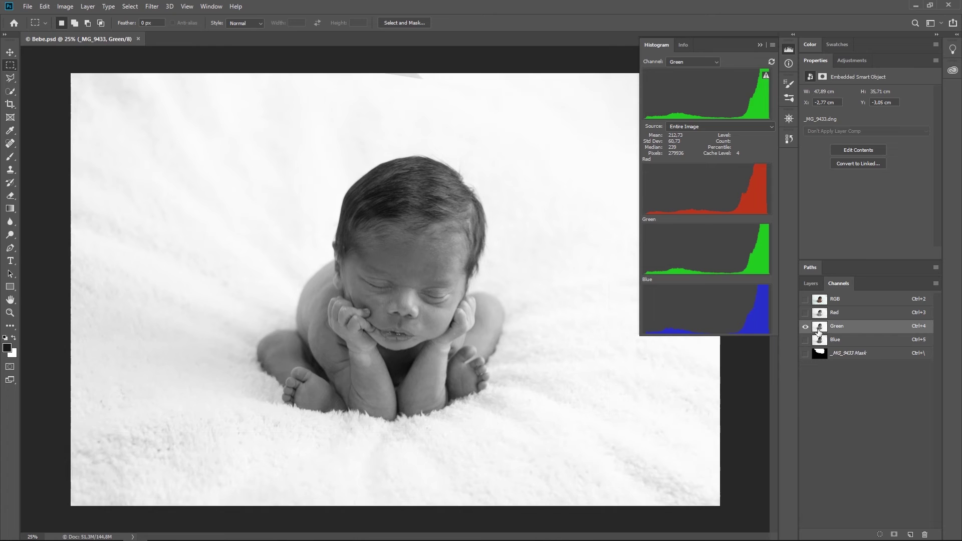
left_click(822, 314)
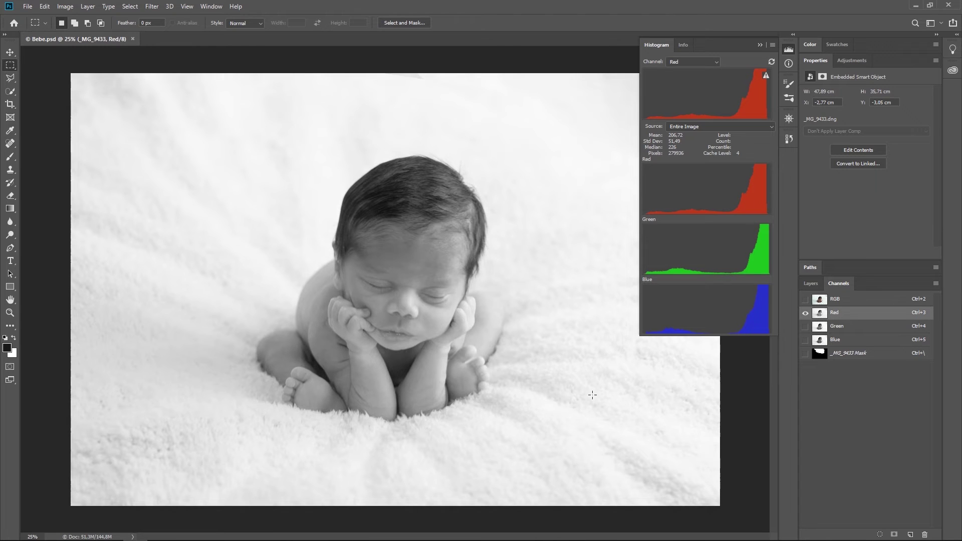
left_click(820, 328)
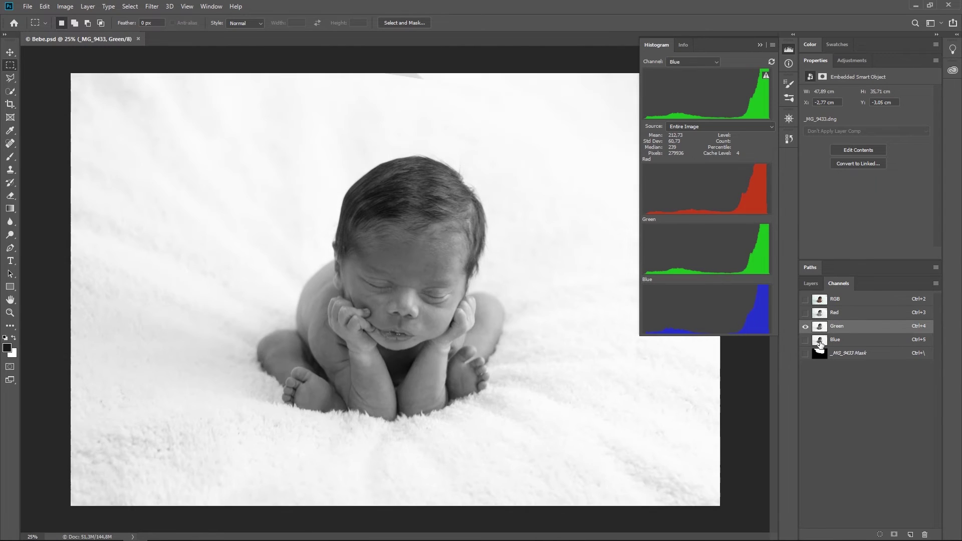
left_click(820, 343)
left_click(820, 315)
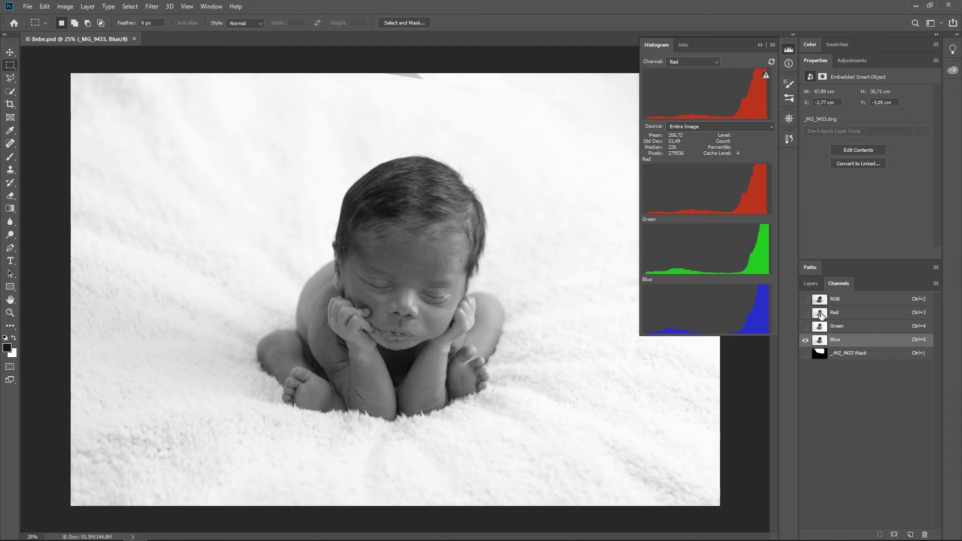
left_click(822, 343)
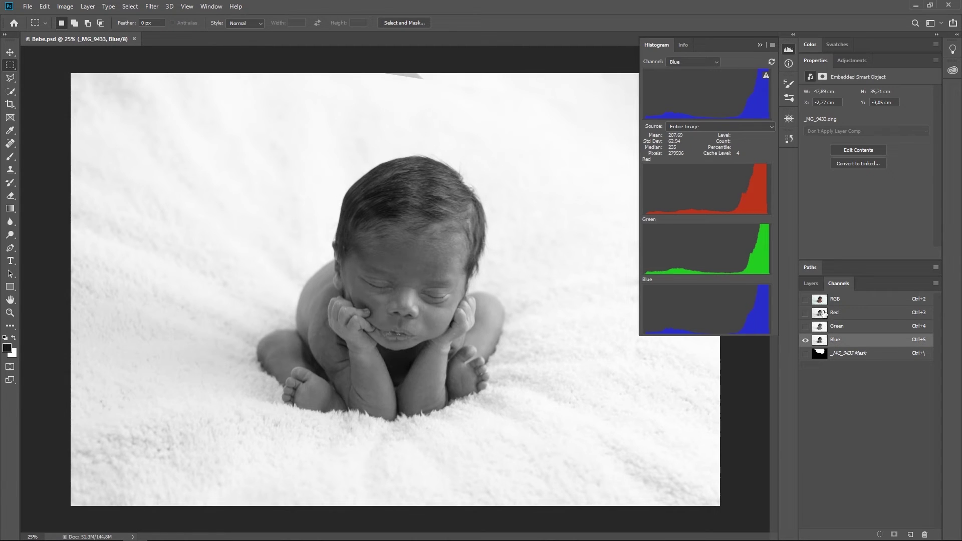
left_click(823, 313)
left_click(820, 328)
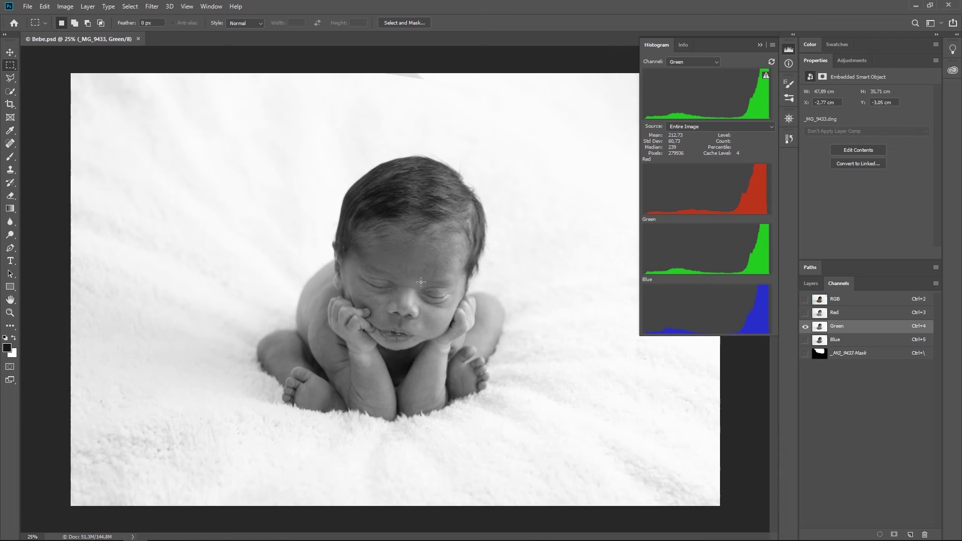
left_click(821, 315)
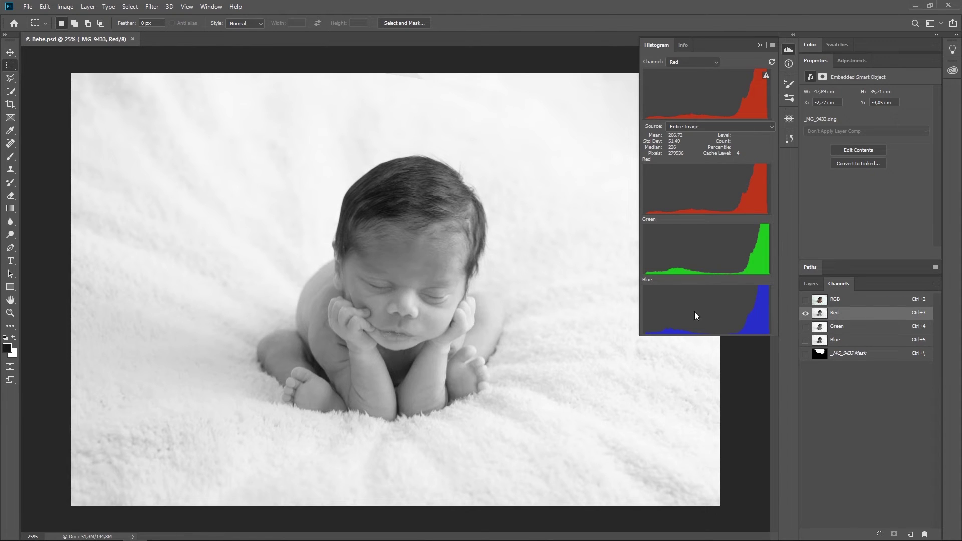
left_click(822, 328)
left_click(820, 342)
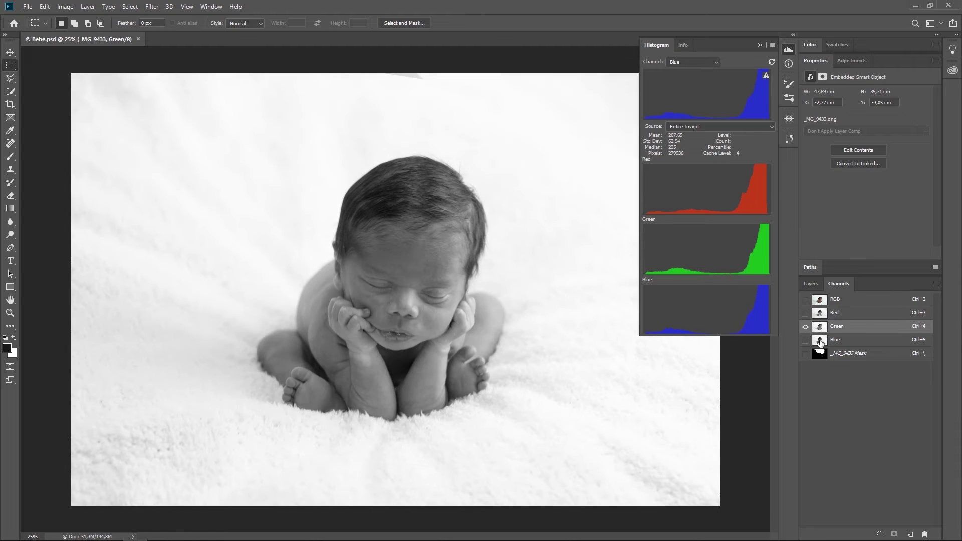
left_click(820, 331)
left_click(820, 340)
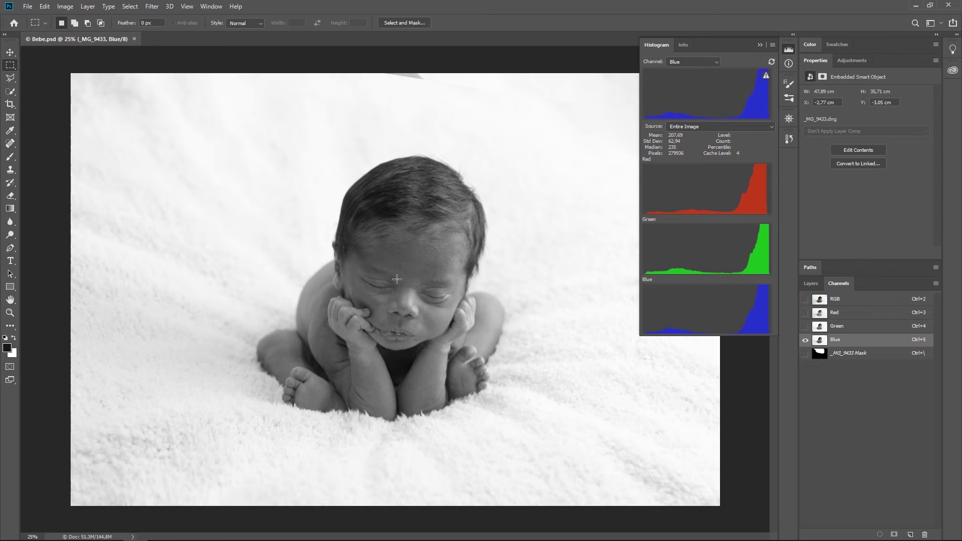
Step: Return to the RGB composite view with Ctrl+2 and re-dock the Histogram panel
key("ctrl+2")
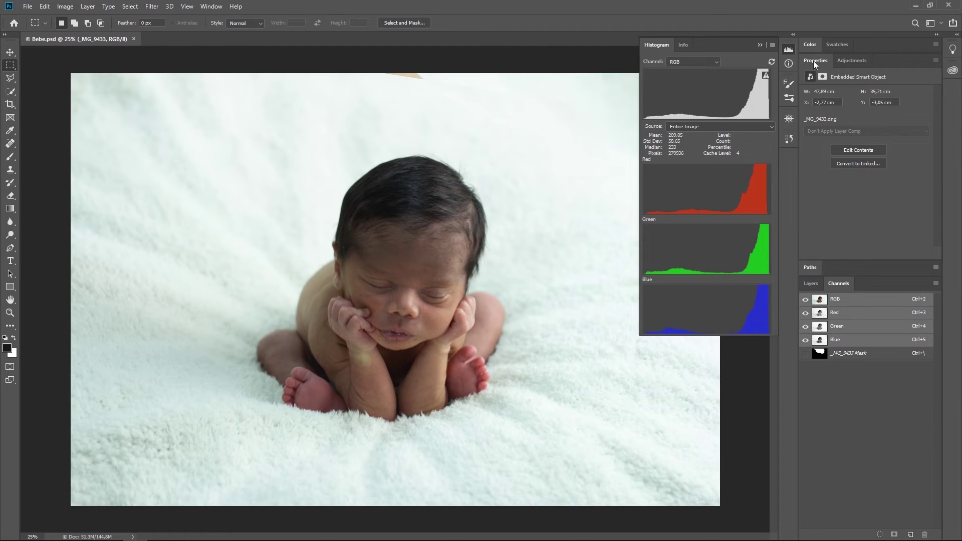
left_click(788, 49)
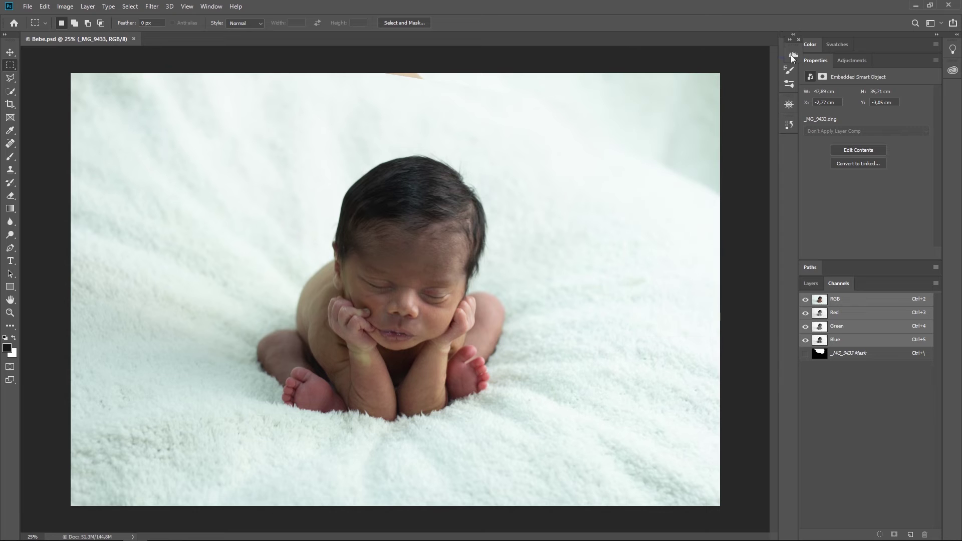
left_click_drag(790, 55, 792, 50)
Step: Bring up Info Panel Options from the Info panel's flyout menu
left_click(788, 50)
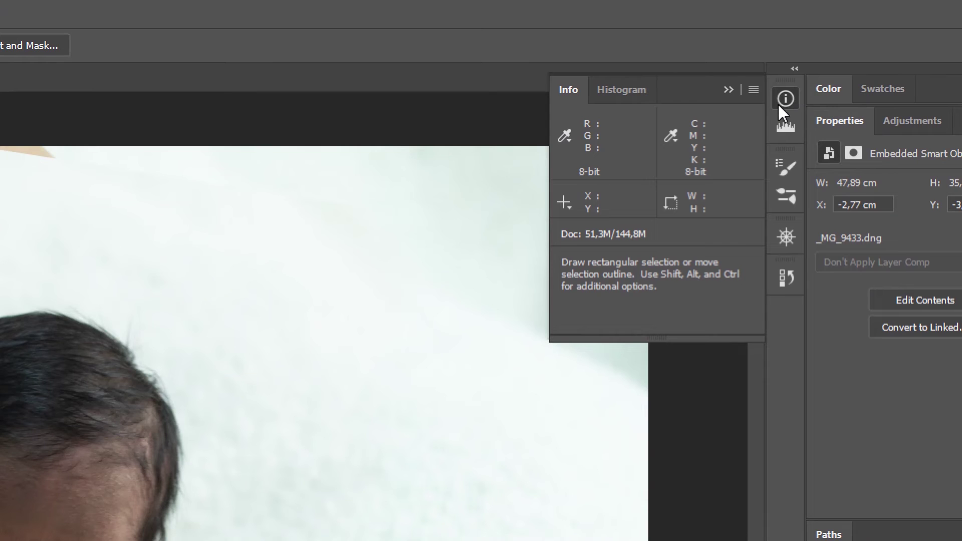
left_click(754, 91)
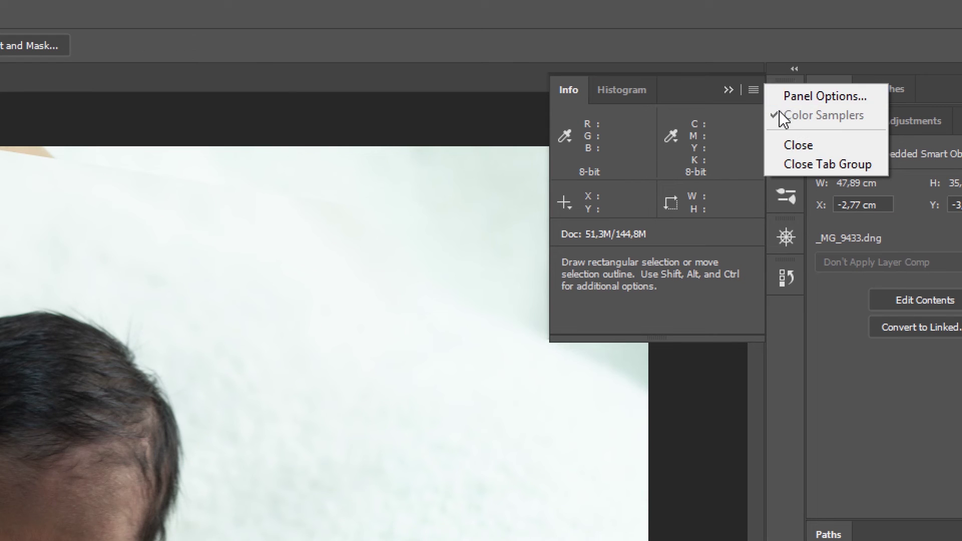
left_click(816, 96)
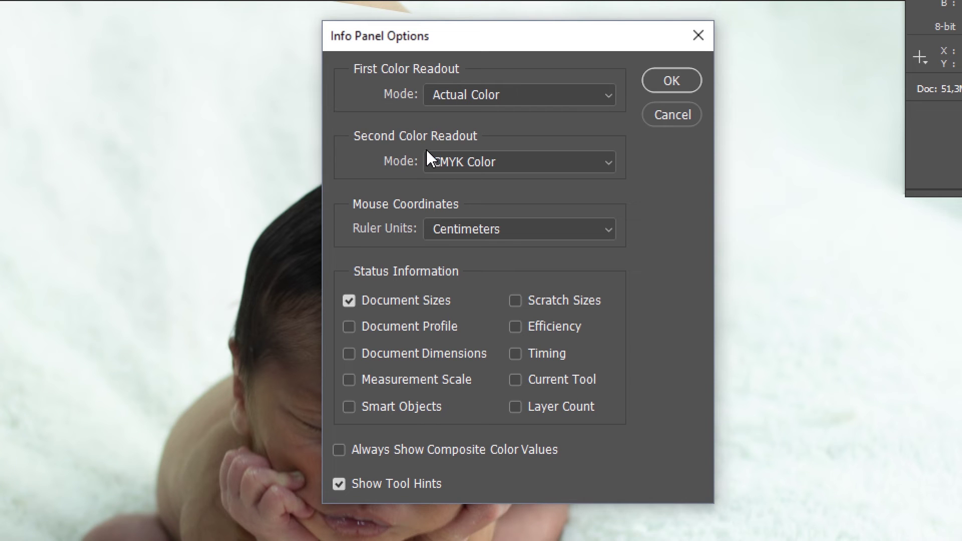
Step: Set the Info panel's second readout to HSB Color and add Document Profile and Document Dimensions
left_click(477, 156)
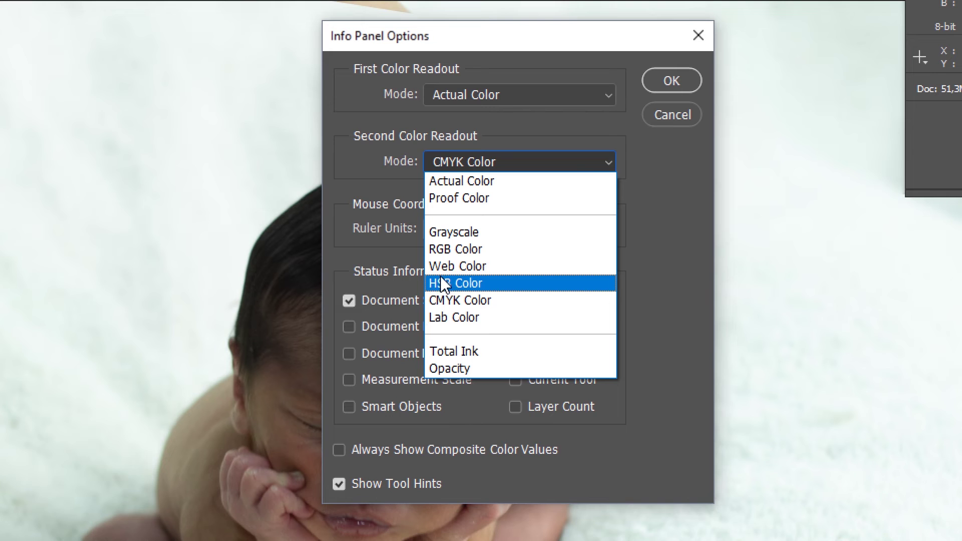
key("Down")
key("Down")
key("Down")
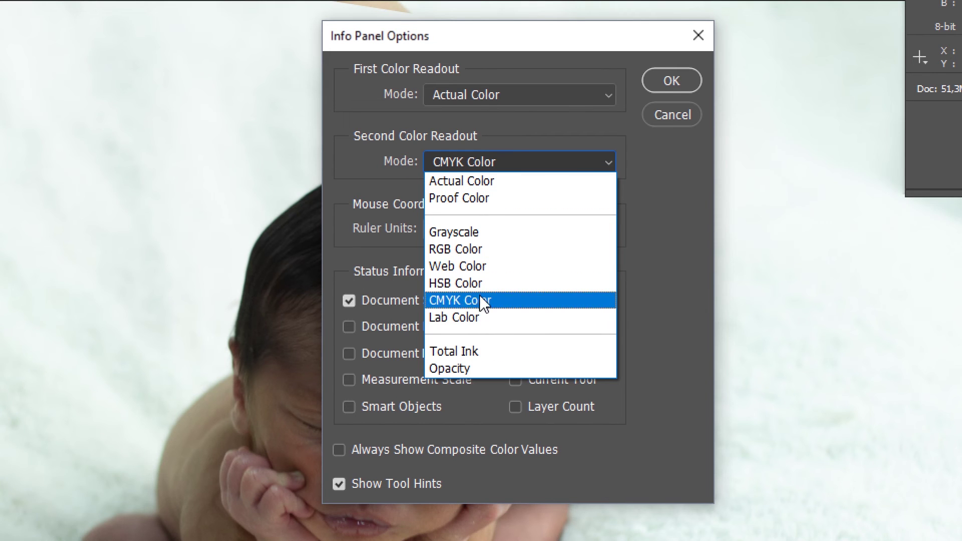
left_click(450, 284)
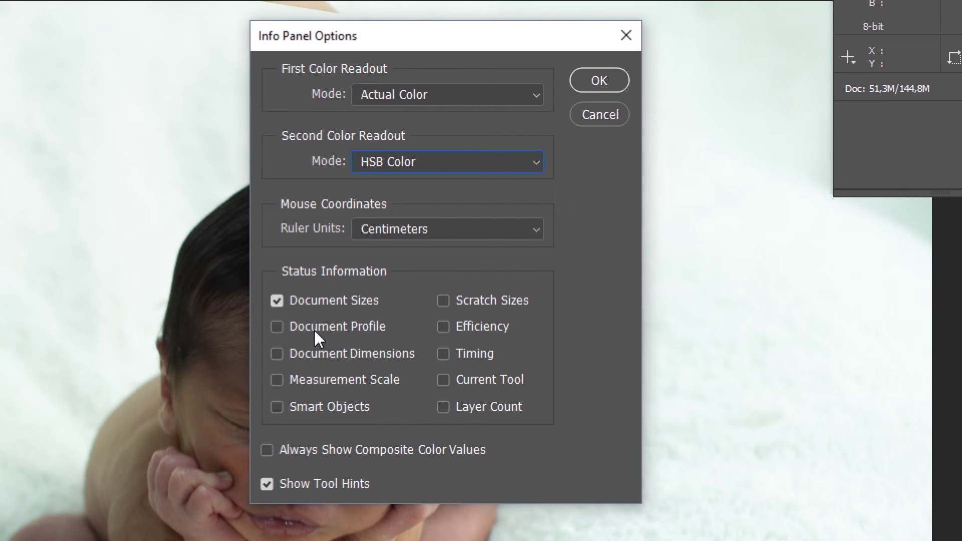
left_click(316, 334)
left_click(311, 354)
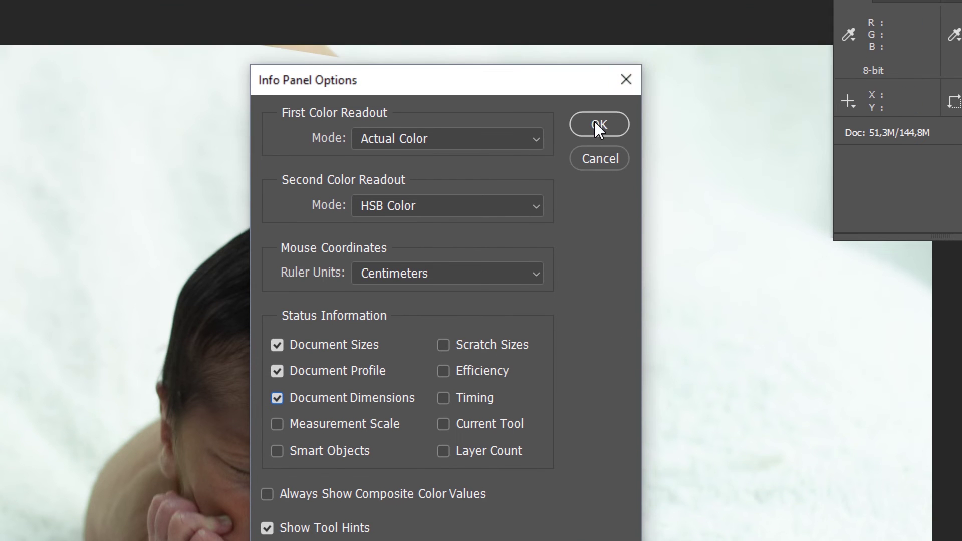
left_click(599, 127)
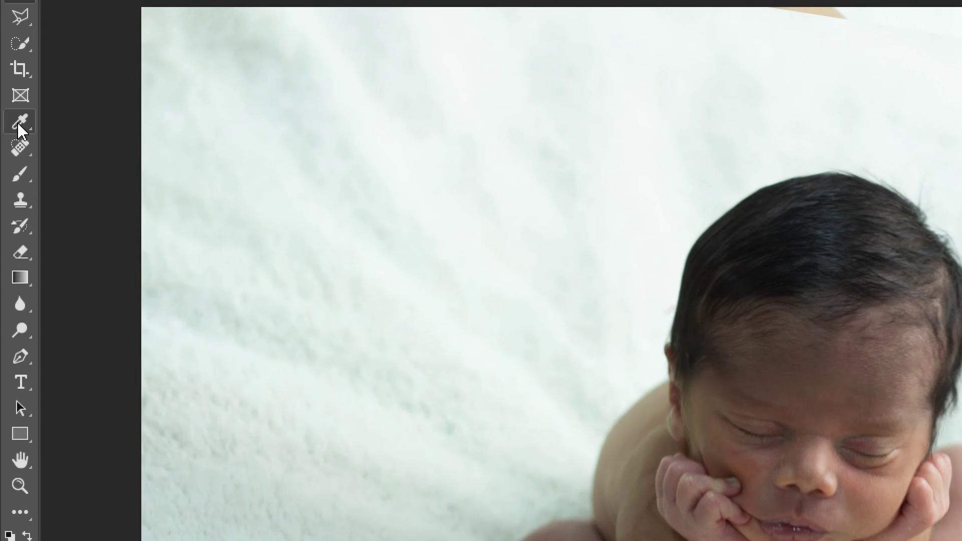
Step: Place six color samplers around the blanket: top, left, lower-left, bottom, right and upper-right
left_click(10, 132)
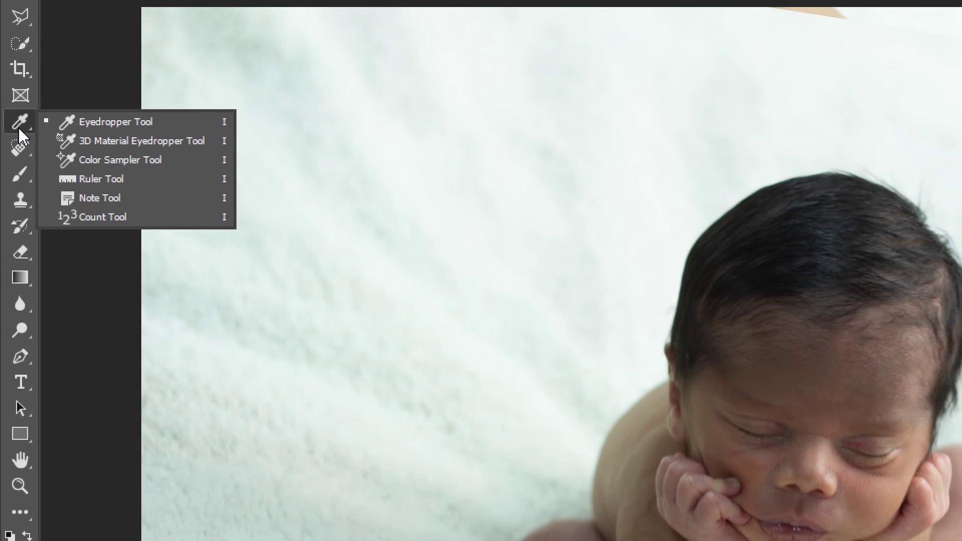
left_click(114, 166)
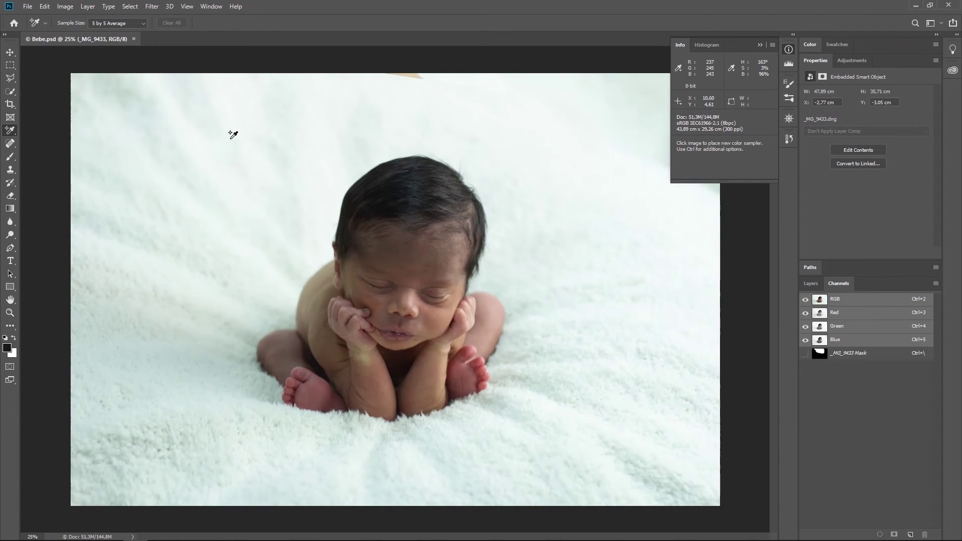
left_click(221, 144)
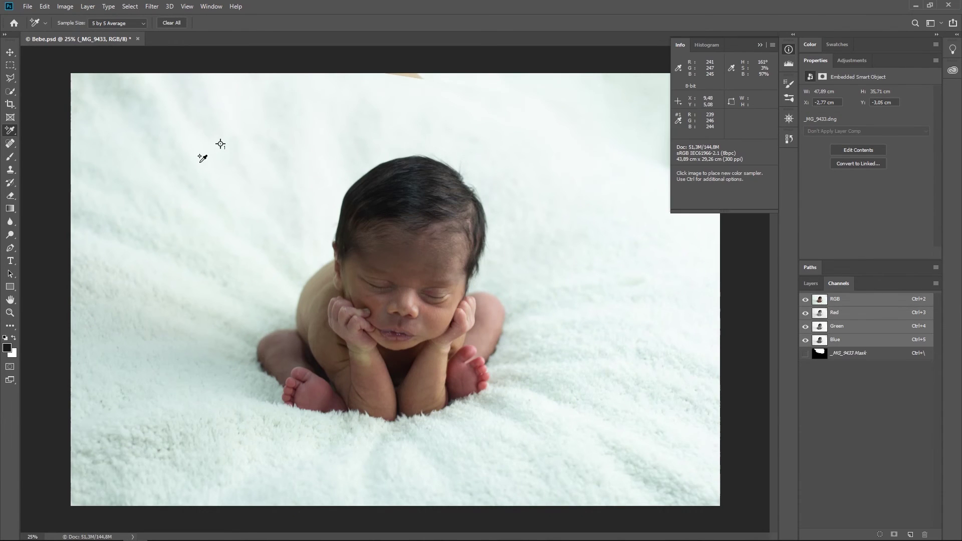
left_click(154, 226)
left_click(186, 362)
left_click(497, 453)
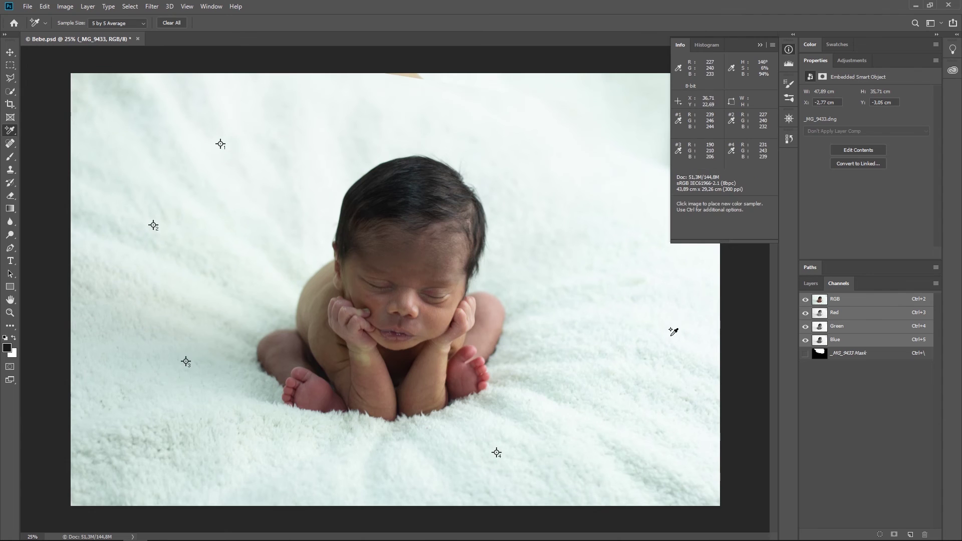
left_click(643, 247)
left_click(622, 147)
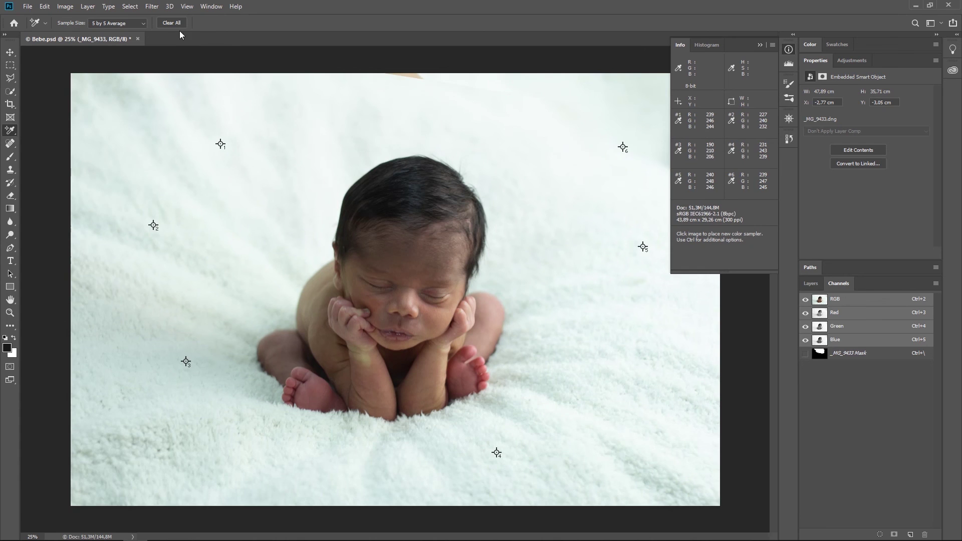
Step: Clear all samplers, sample the baby's cheek, wrist and forearms, then clear those four too
left_click(173, 22)
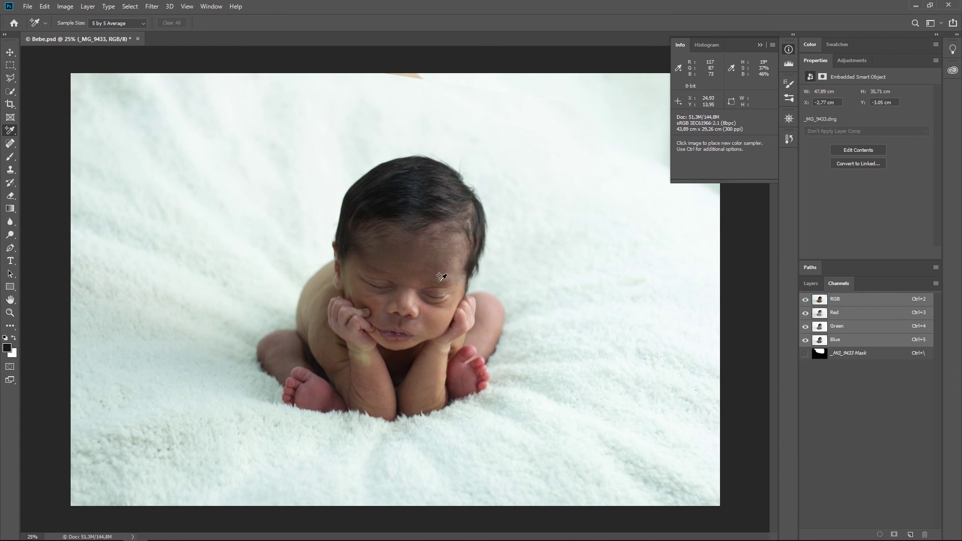
left_click(436, 319)
left_click(363, 359)
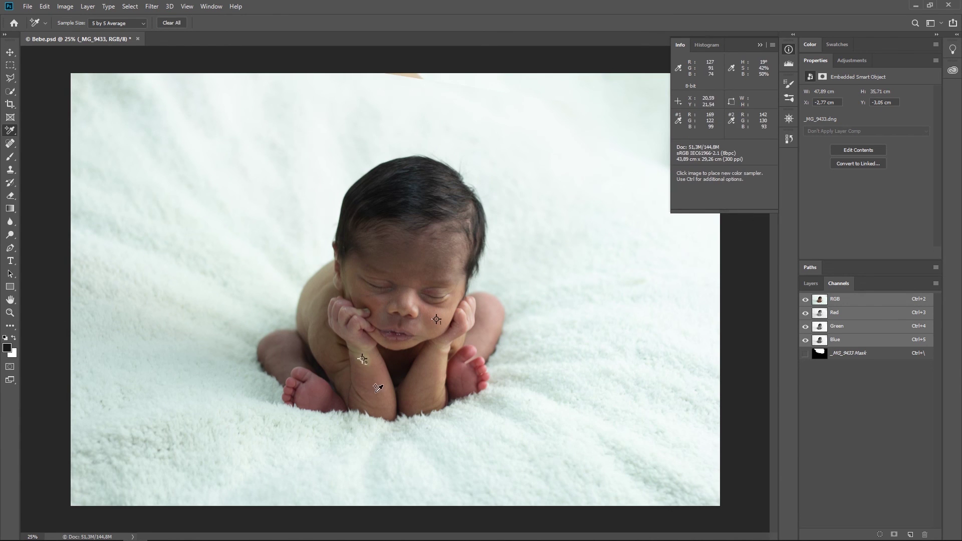
left_click(378, 393)
left_click(421, 388)
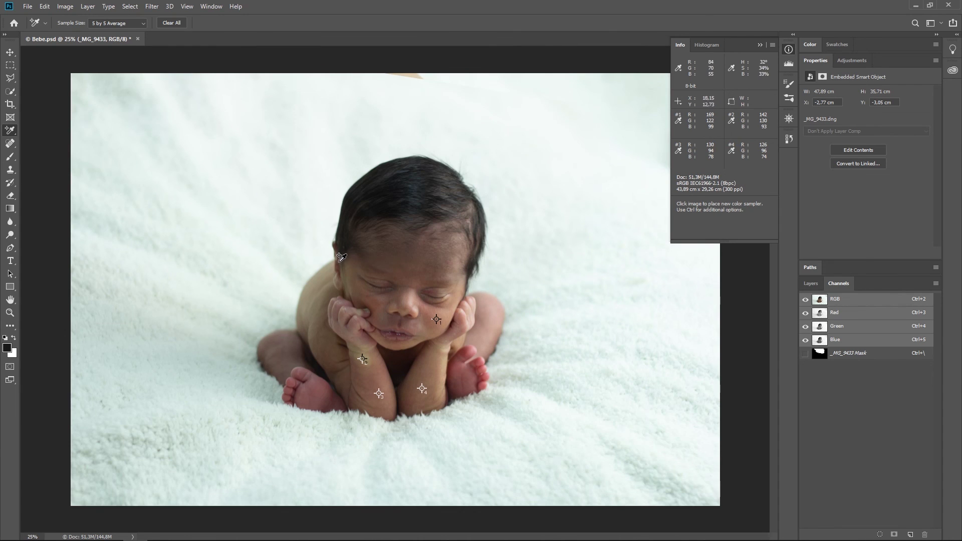
left_click(172, 23)
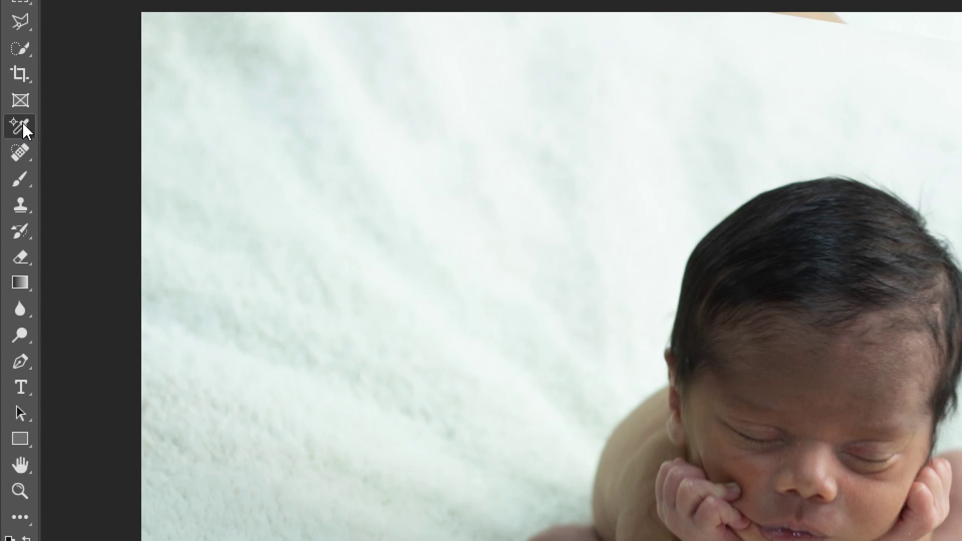
Step: Place four color samplers on the blanket: upper-left, left, lower-right and right of the baby
right_click(22, 125)
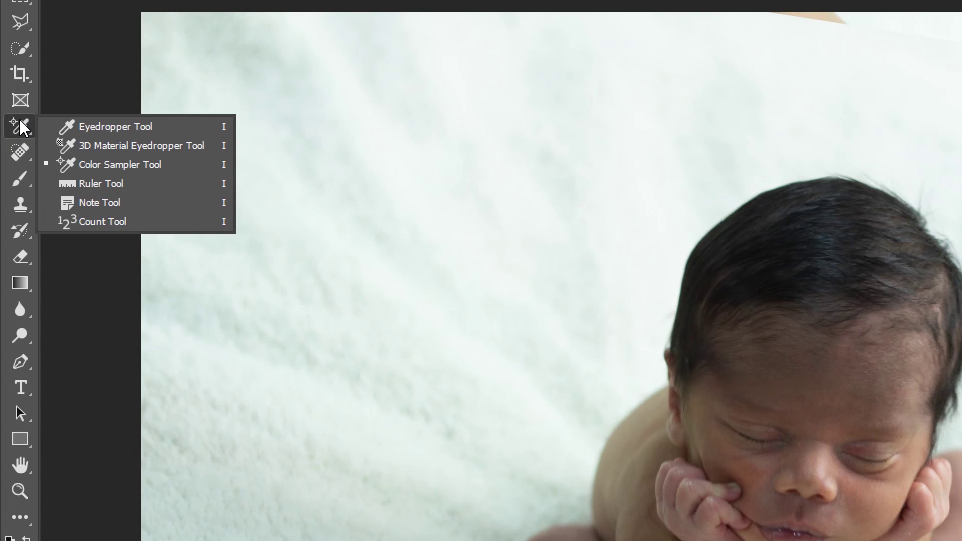
left_click(123, 166)
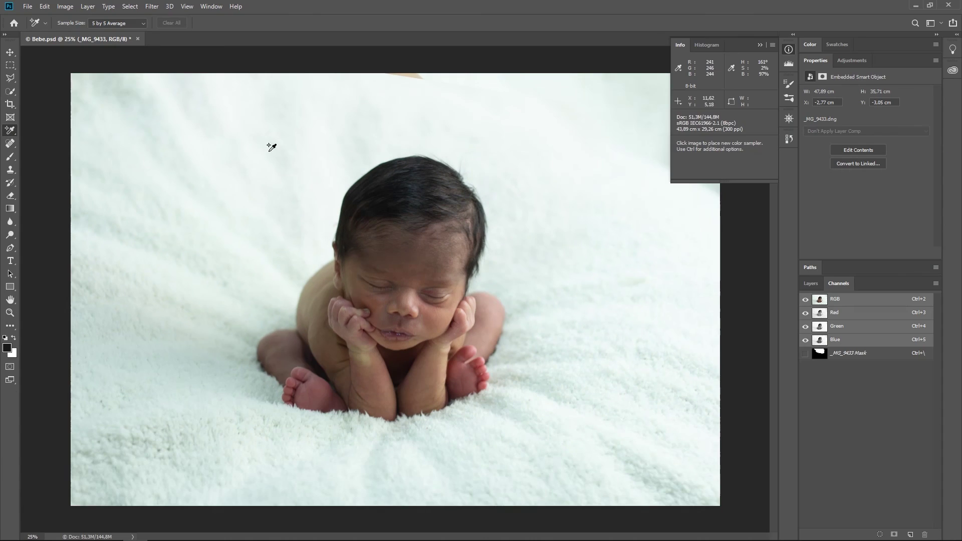
left_click(232, 147)
left_click(179, 297)
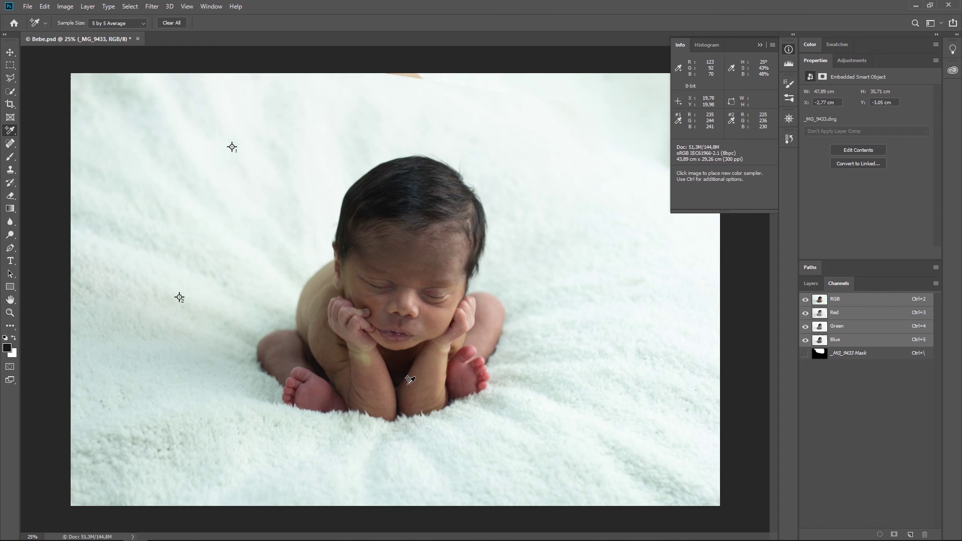
left_click(573, 410)
left_click(630, 258)
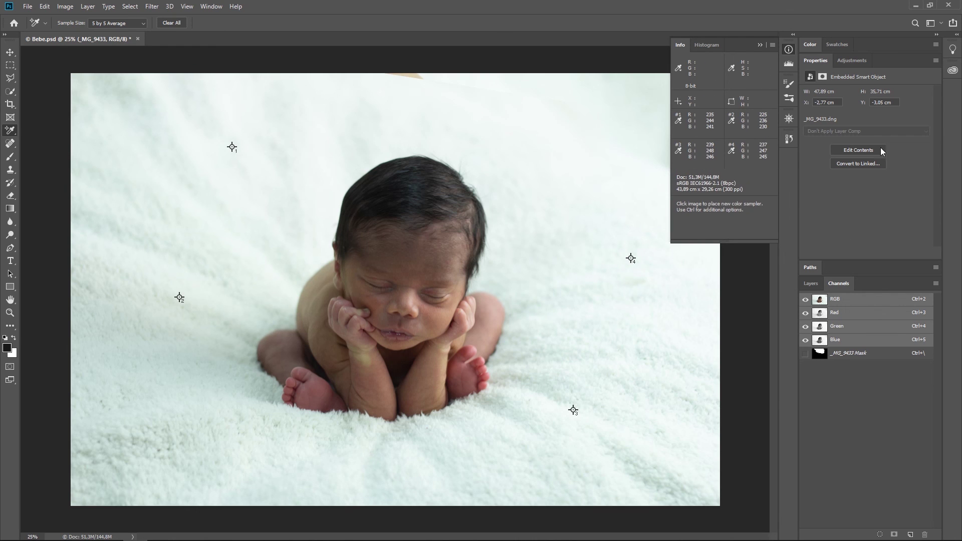
Step: Add a Black & White adjustment layer above the Bebe photo from the Layers panel
left_click(812, 284)
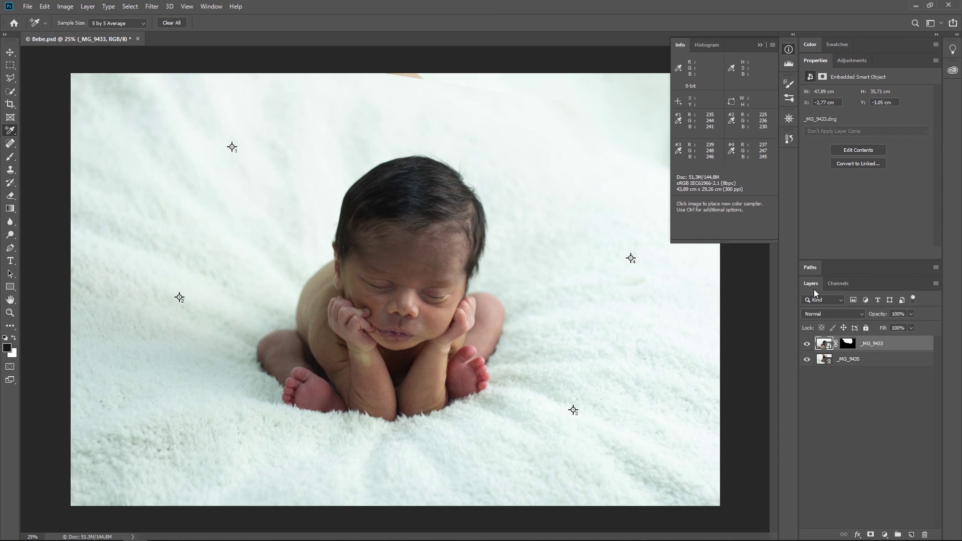
left_click(885, 535)
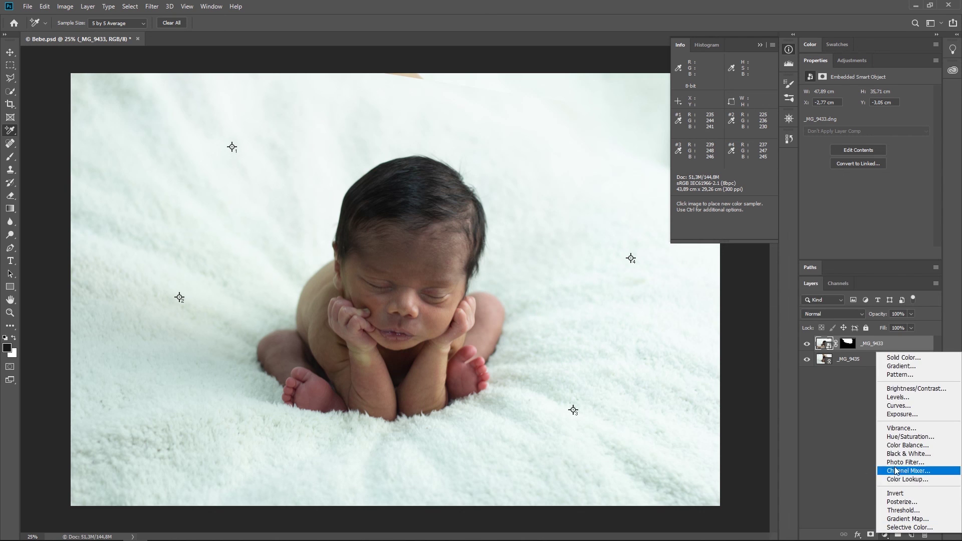
left_click(926, 455)
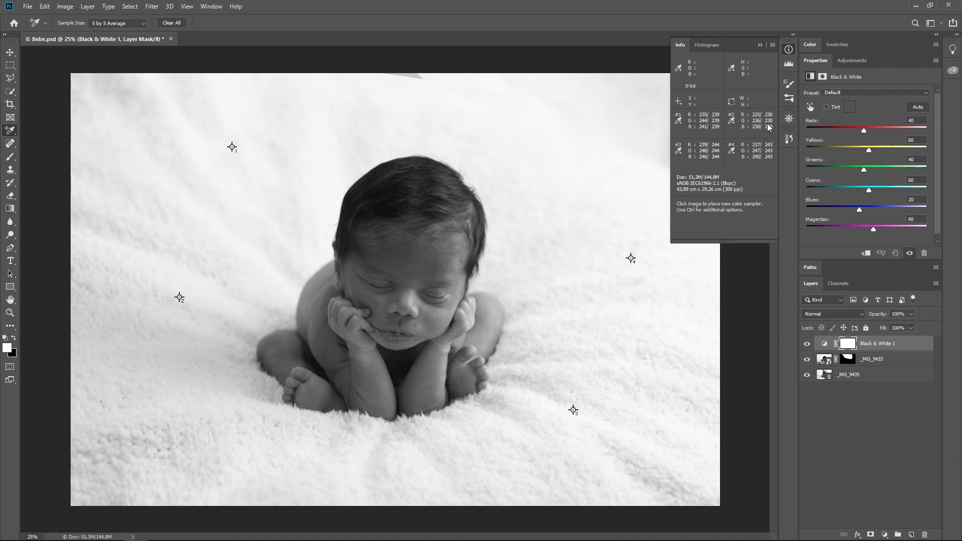